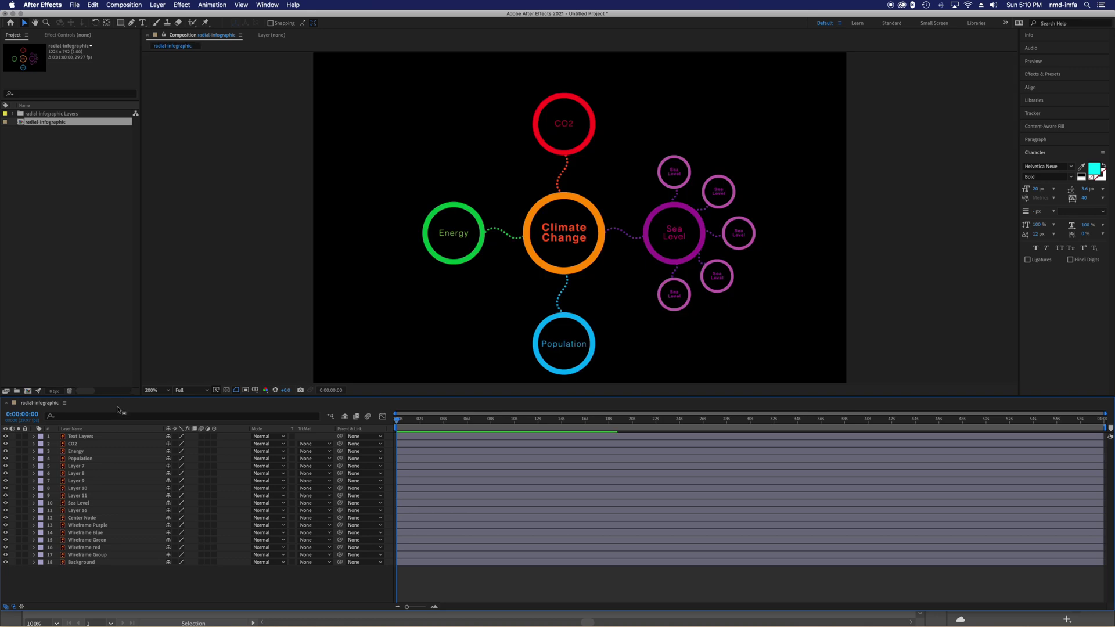
# Check what the Text Layers layer contains by switching its visibility off and on again
pyautogui.click(560, 244)
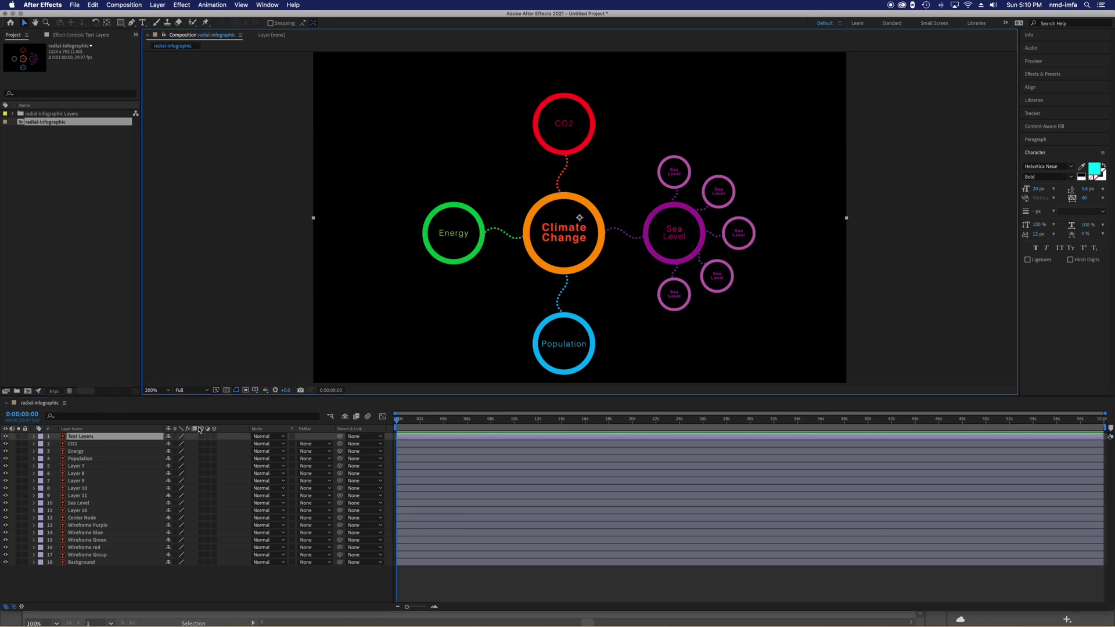
pyautogui.click(5, 437)
pyautogui.click(5, 437)
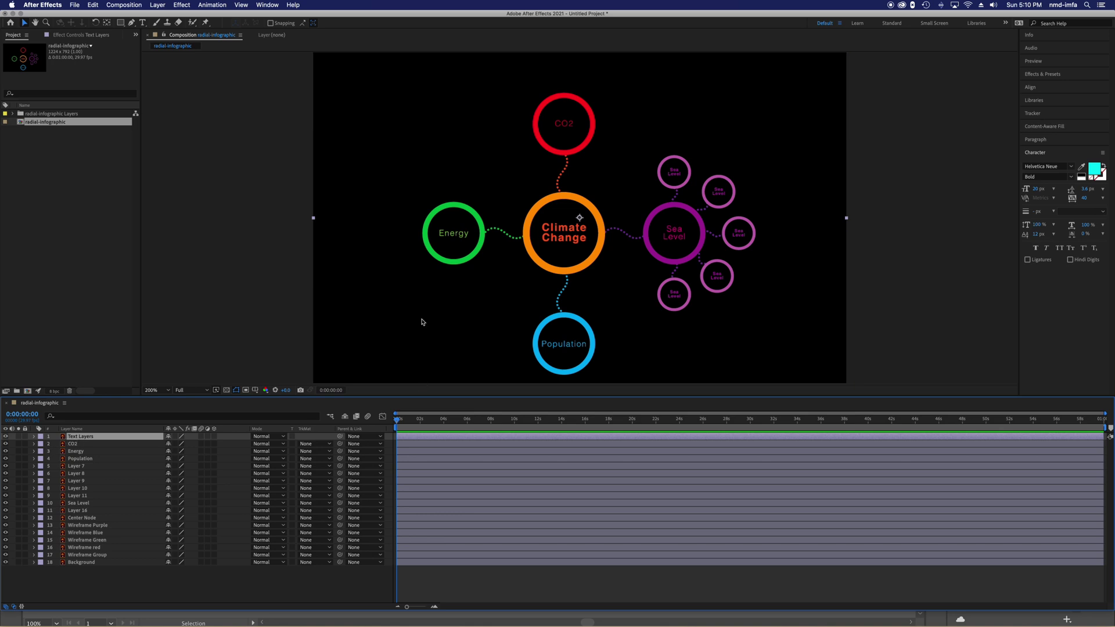
pyautogui.press('.')
pyautogui.press('.')
pyautogui.press(',')
pyautogui.press(',')
pyautogui.press(',')
pyautogui.press('.')
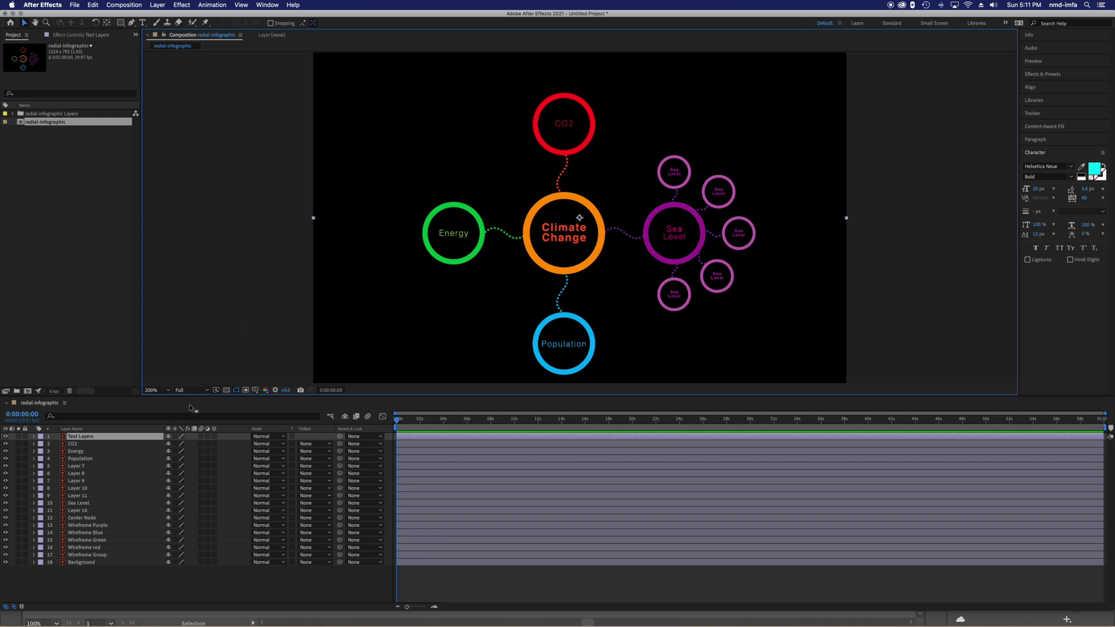
pyautogui.click(65, 437)
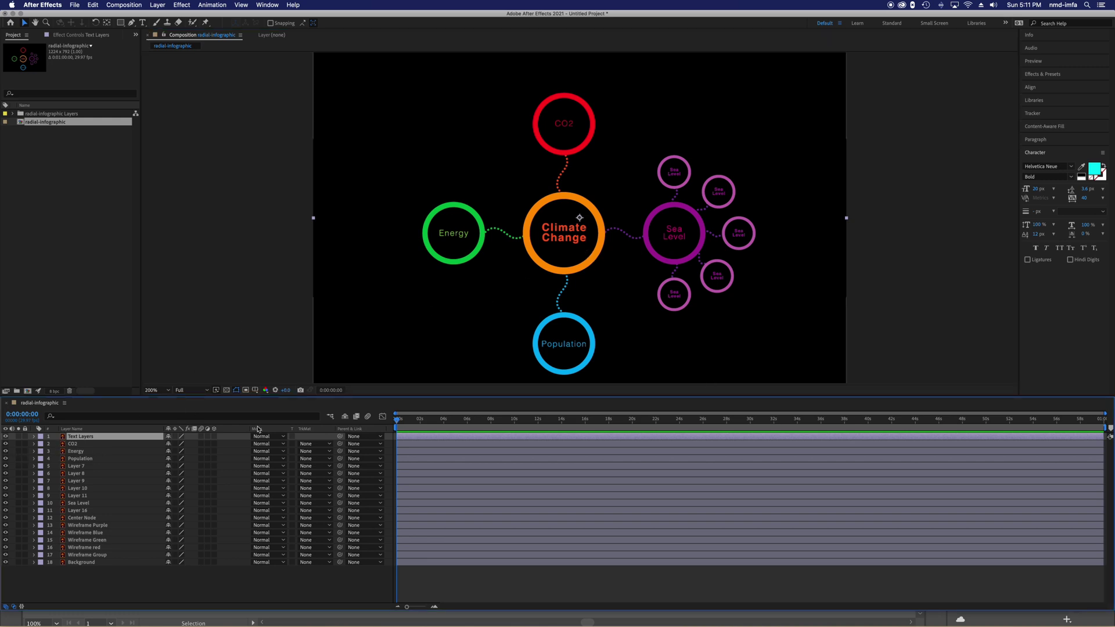
# Look up which Create conversions are available for the Text Layers layer
pyautogui.click(558, 241)
pyautogui.click(158, 5)
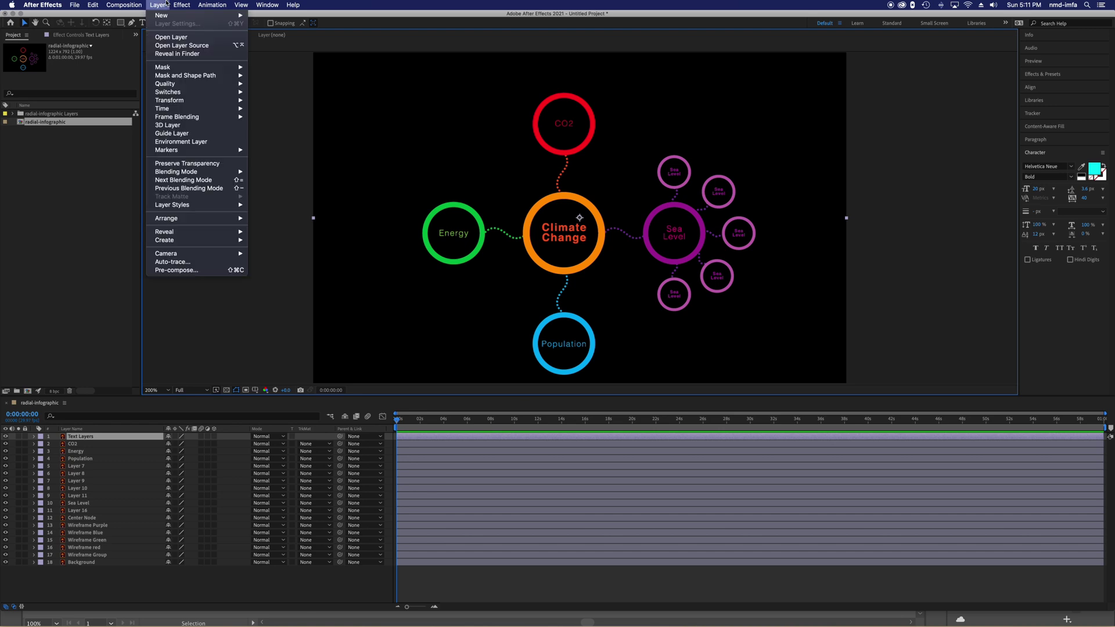
pyautogui.moveTo(247, 238)
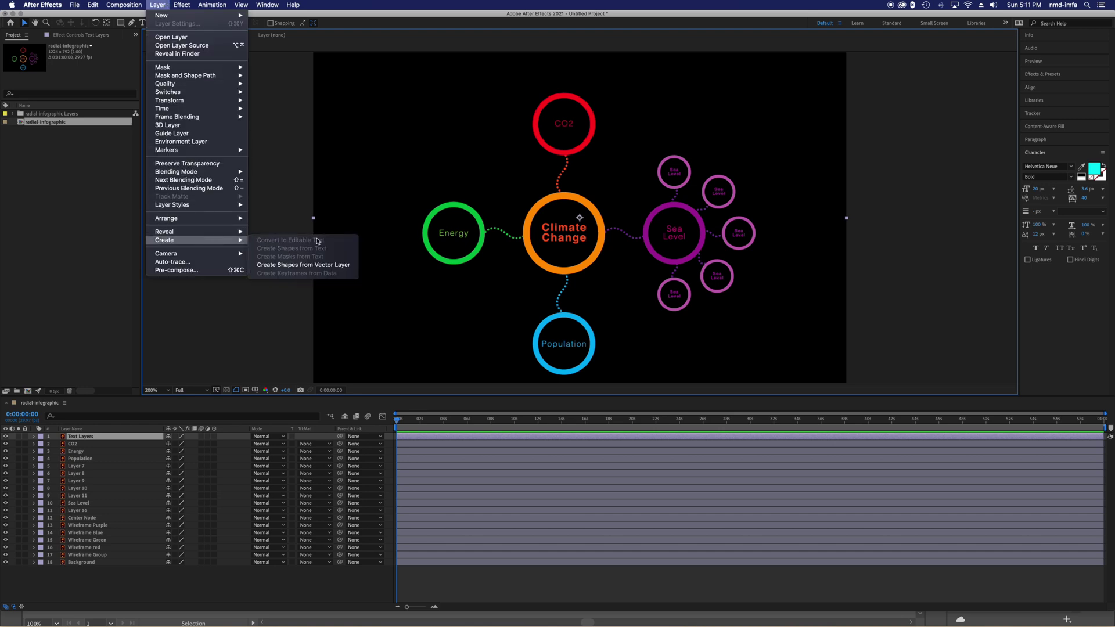
pyautogui.click(157, 4)
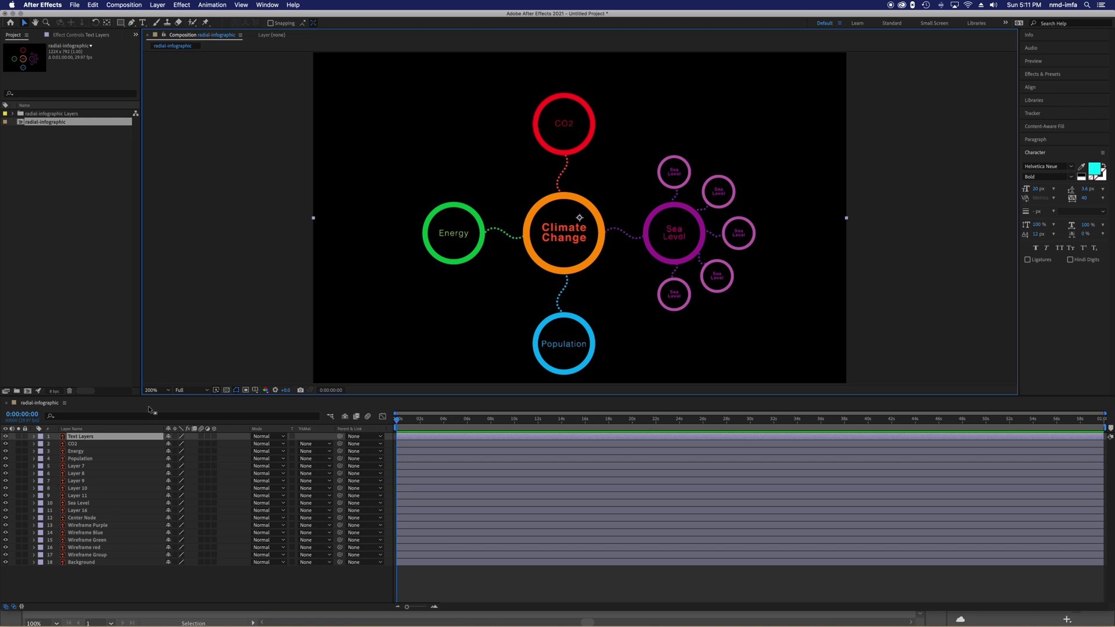
# Create shapes from the CO2 vector layer
pyautogui.click(73, 444)
pyautogui.click(535, 350)
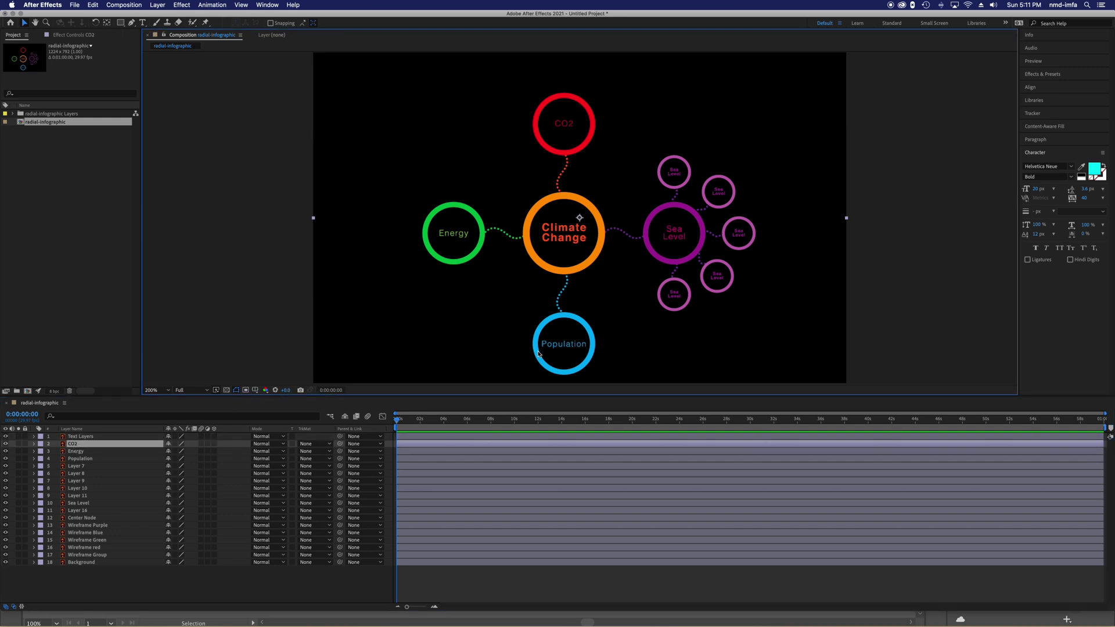
pyautogui.click(5, 444)
pyautogui.click(6, 444)
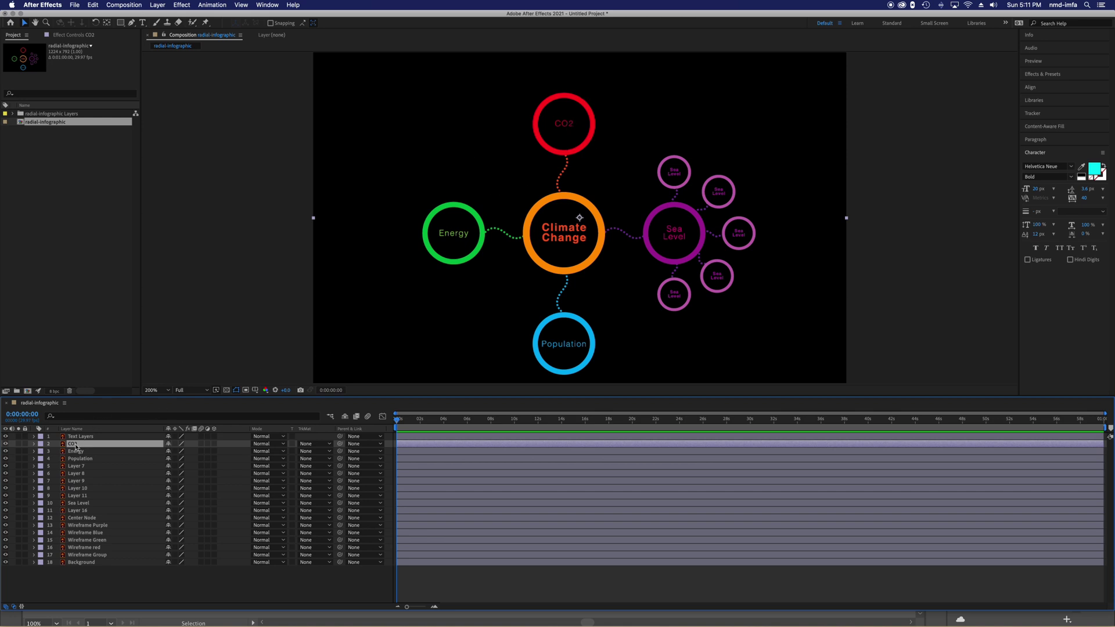
pyautogui.click(157, 5)
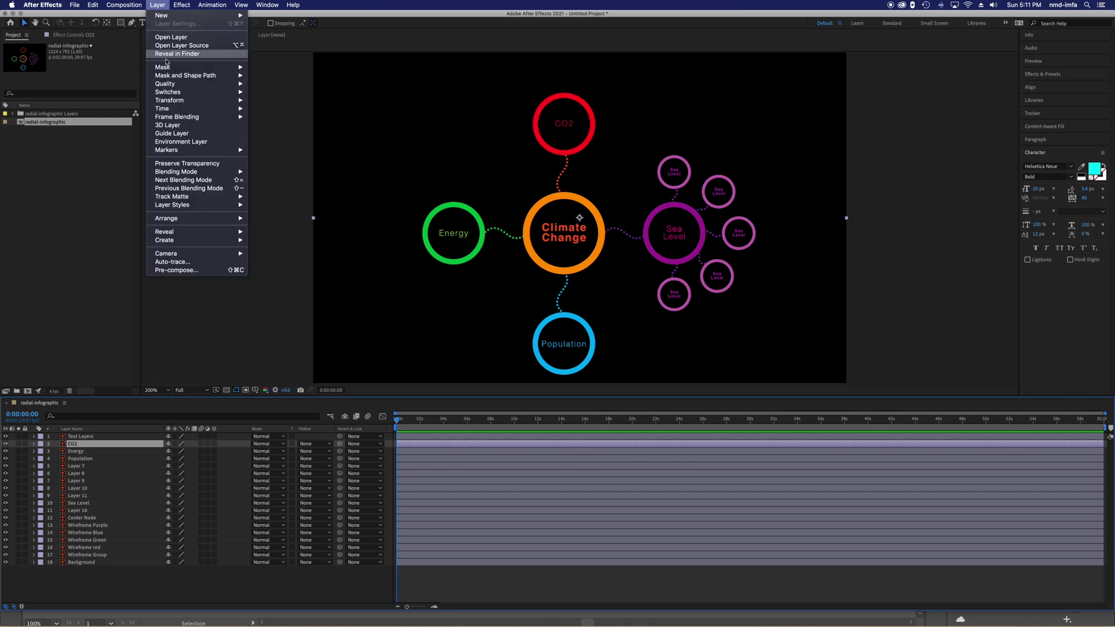
pyautogui.moveTo(174, 240)
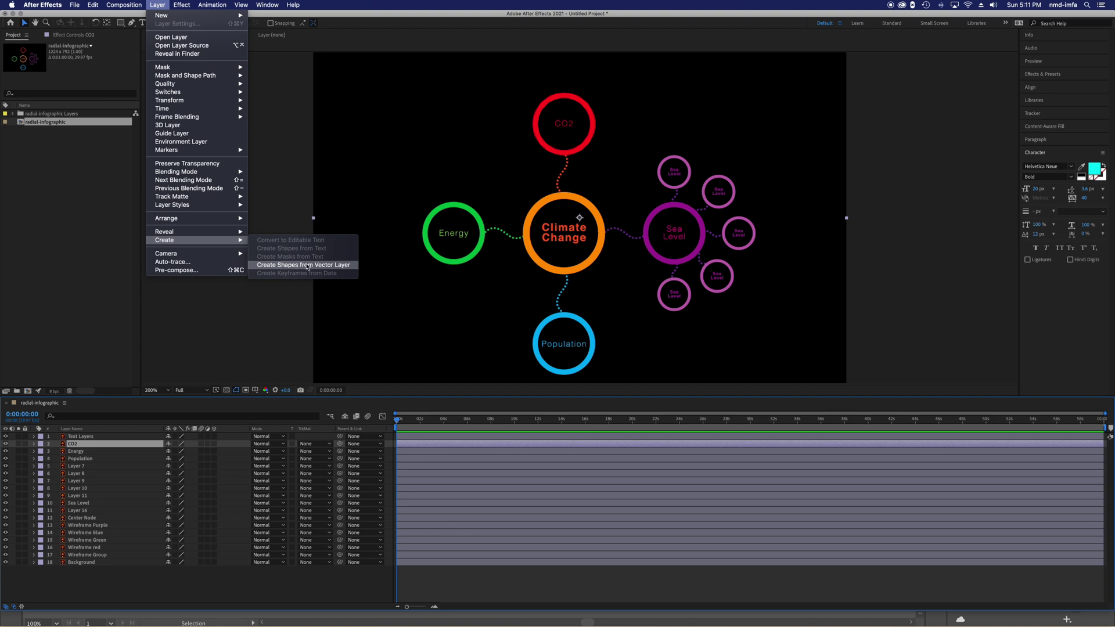
pyautogui.click(129, 6)
pyautogui.rightClick(92, 445)
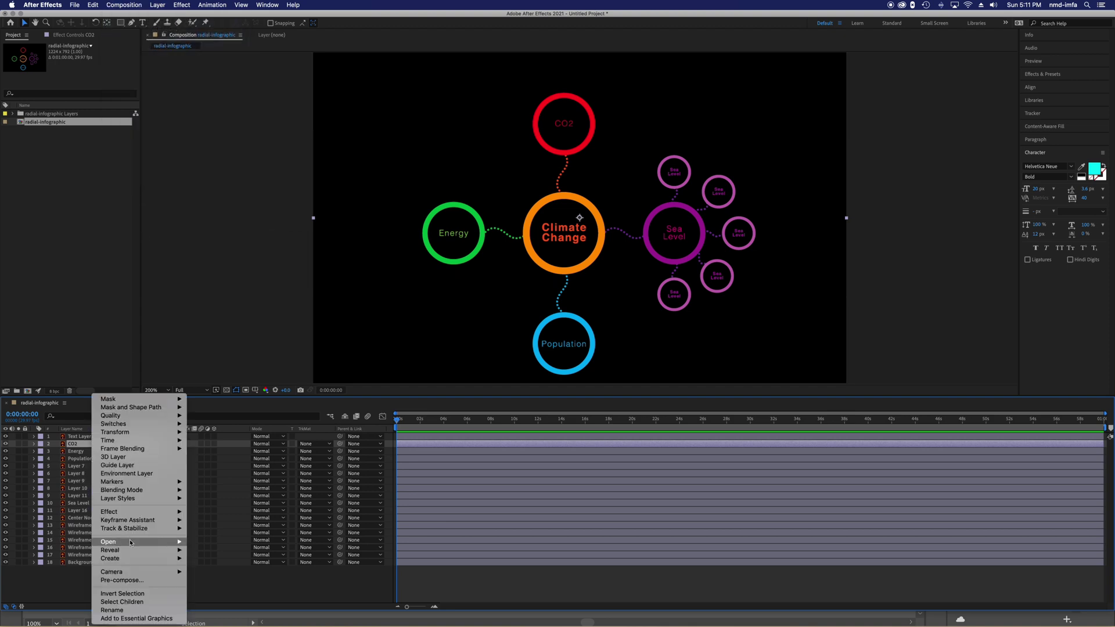
pyautogui.moveTo(143, 558)
pyautogui.click(229, 586)
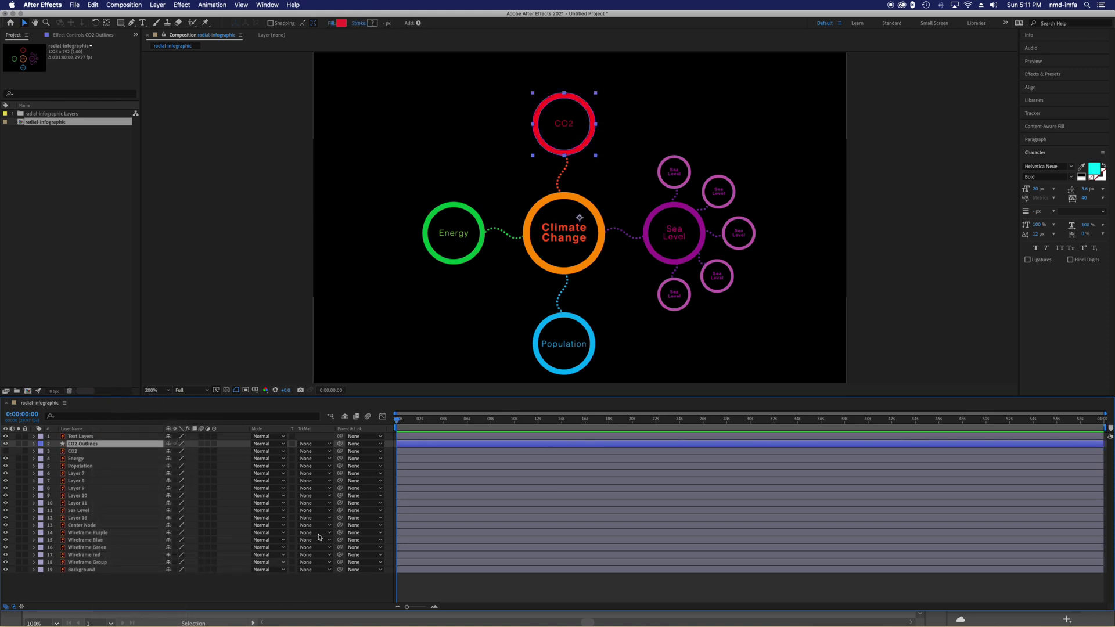
# Change the fill color of the CO2 Outlines ring to yellow-orange
pyautogui.press('.')
pyautogui.moveTo(572, 120); pyautogui.dragTo(553, 294)
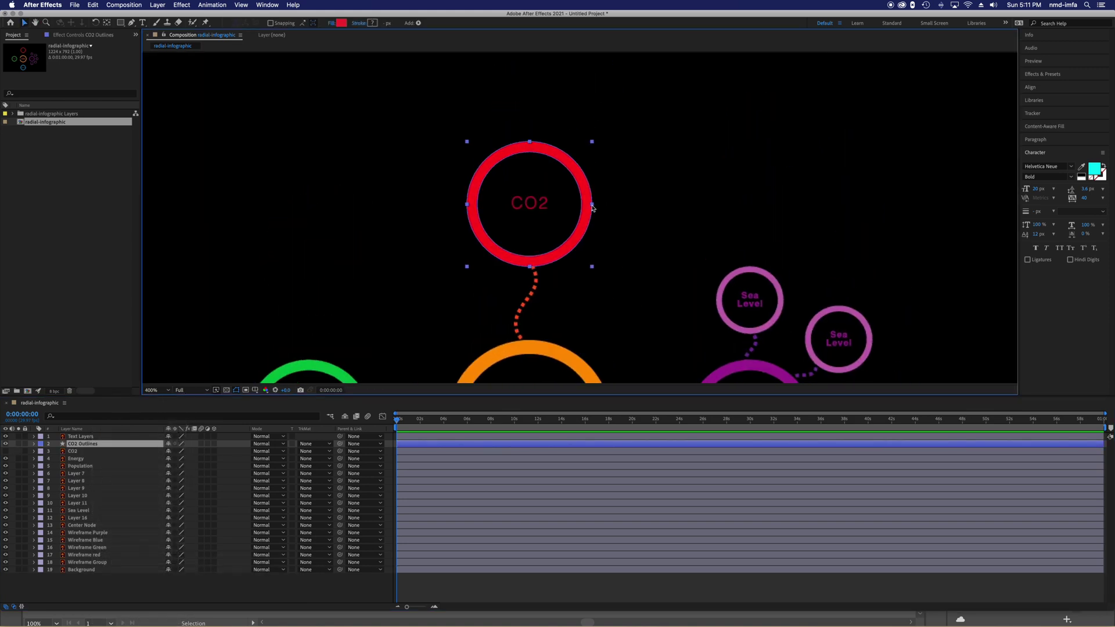
pyautogui.click(340, 23)
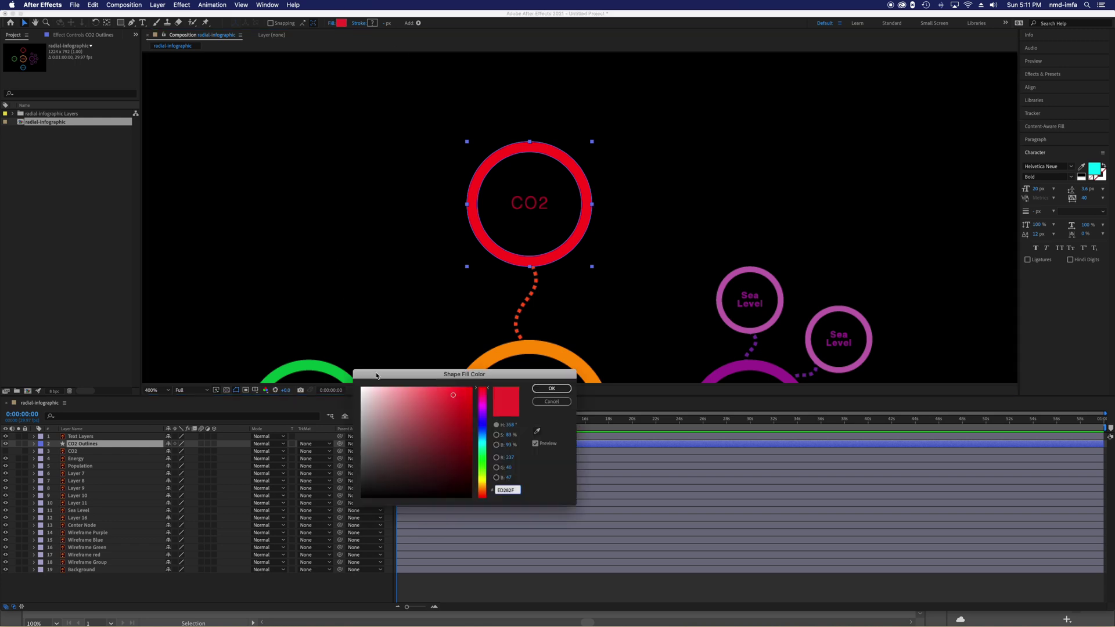
pyautogui.click(432, 425)
pyautogui.moveTo(428, 429); pyautogui.dragTo(471, 476)
pyautogui.click(481, 488)
pyautogui.click(470, 388)
pyautogui.click(551, 388)
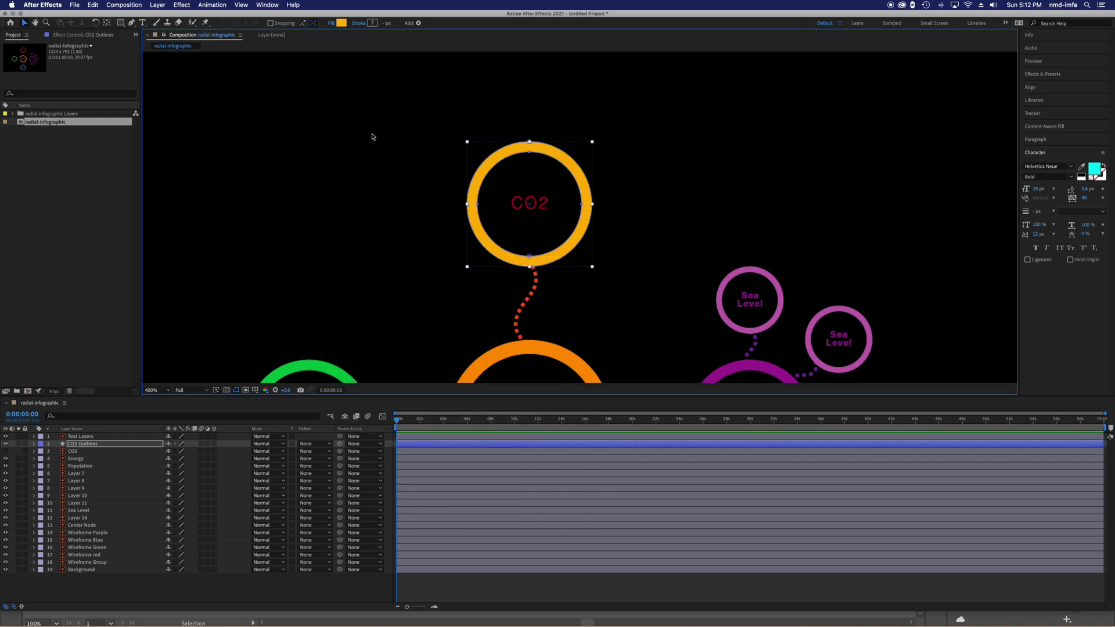
# Try moving the left point of the CO2 ring's inner path inward towards the label
pyautogui.doubleClick(478, 204)
pyautogui.click(478, 204)
pyautogui.moveTo(477, 204); pyautogui.dragTo(503, 206)
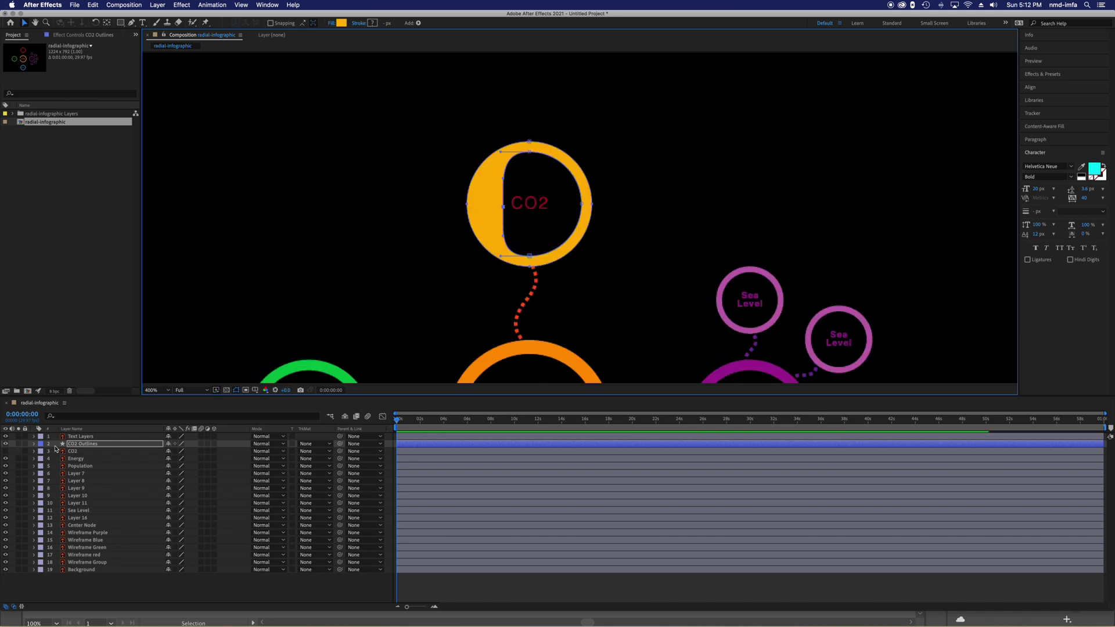
# Expand the contents of CO2 Outlines and examine Path 1 and Path 2 in Group 1, including Path 1's visibility
pyautogui.click(33, 444)
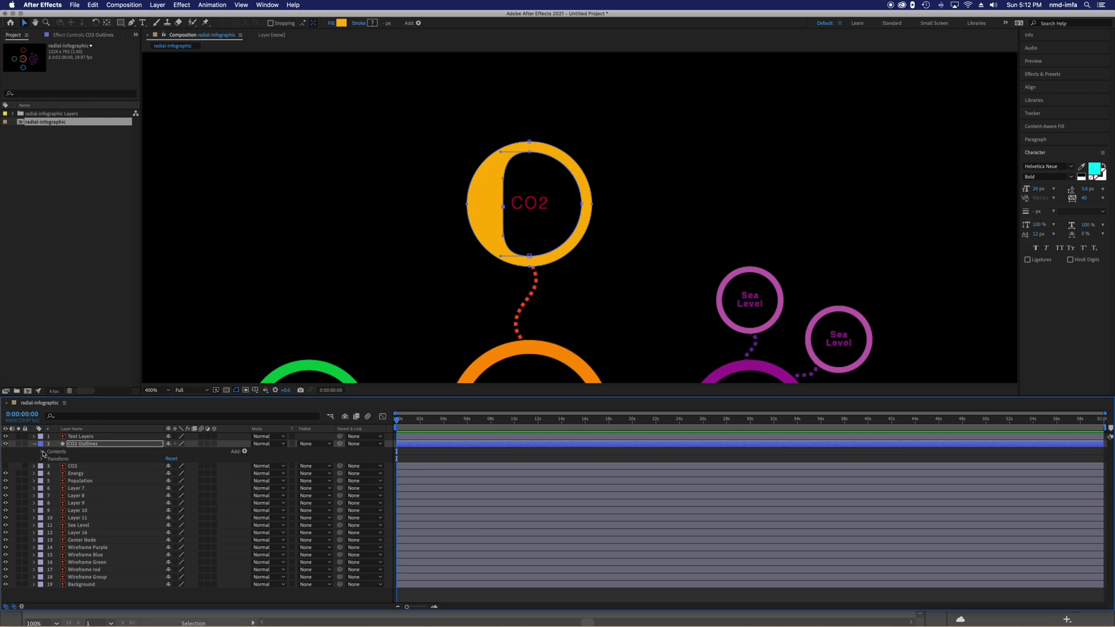
pyautogui.click(42, 452)
pyautogui.click(50, 459)
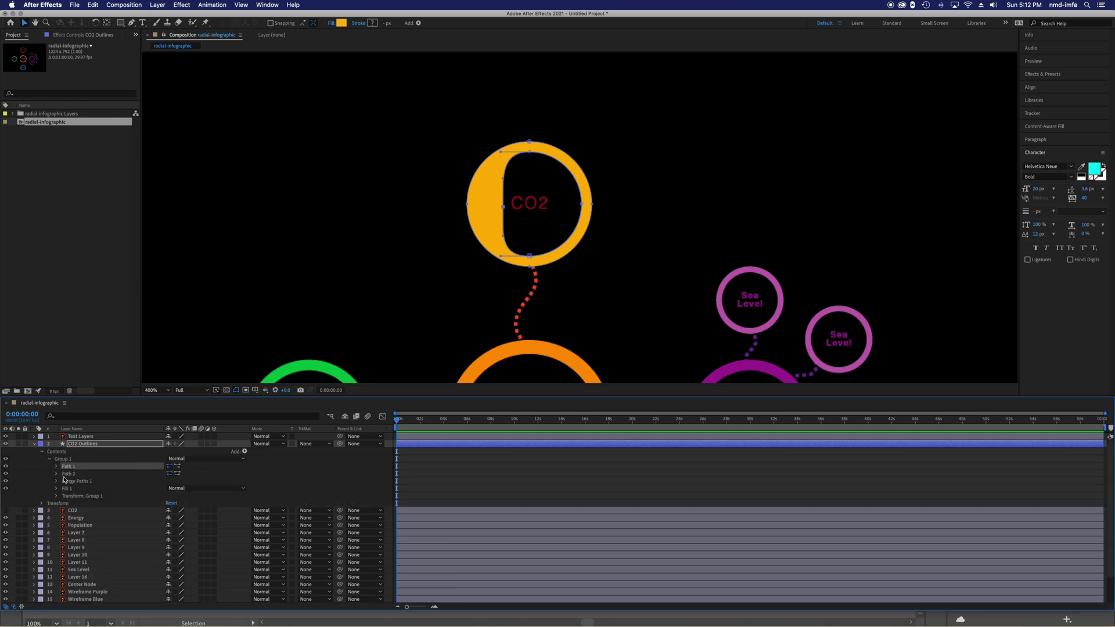
pyautogui.click(67, 474)
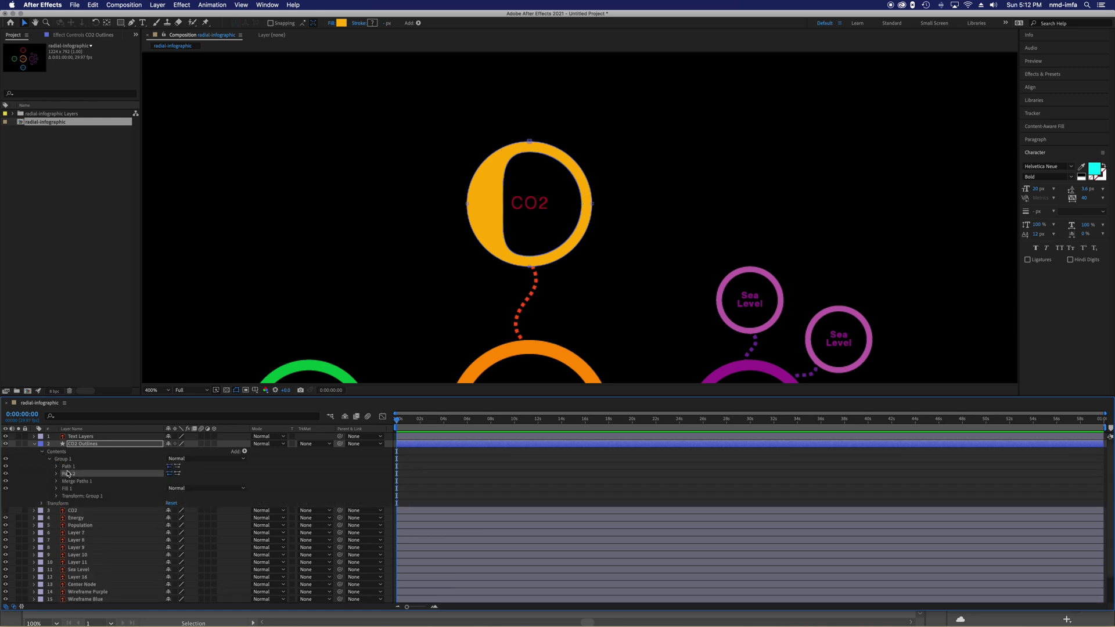
pyautogui.click(68, 466)
pyautogui.click(6, 467)
pyautogui.click(6, 467)
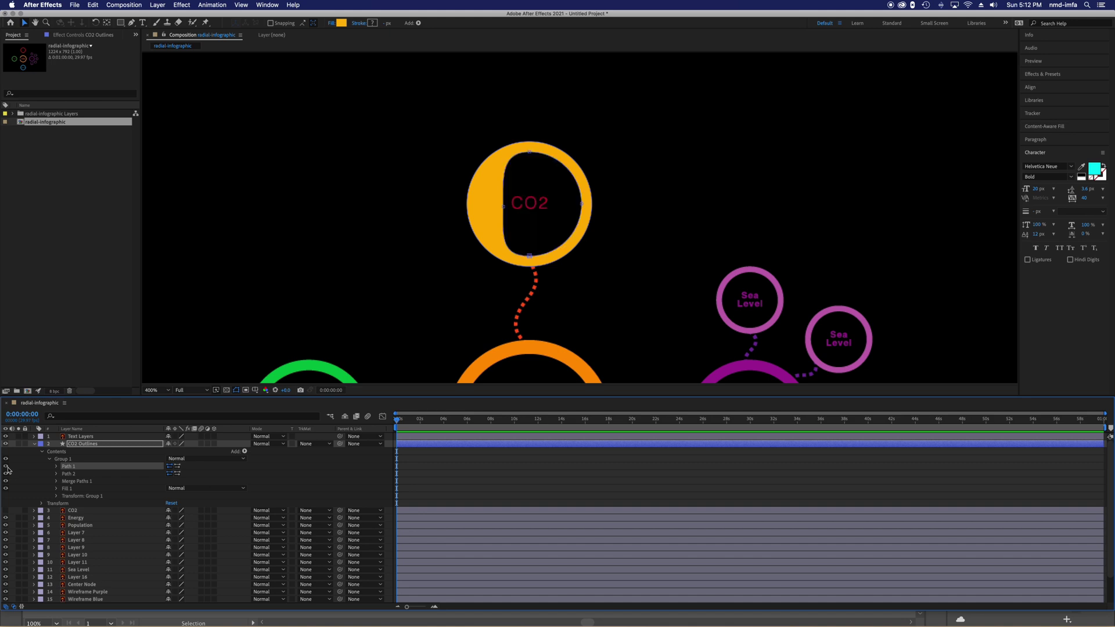
pyautogui.click(7, 468)
pyautogui.click(7, 468)
pyautogui.click(471, 223)
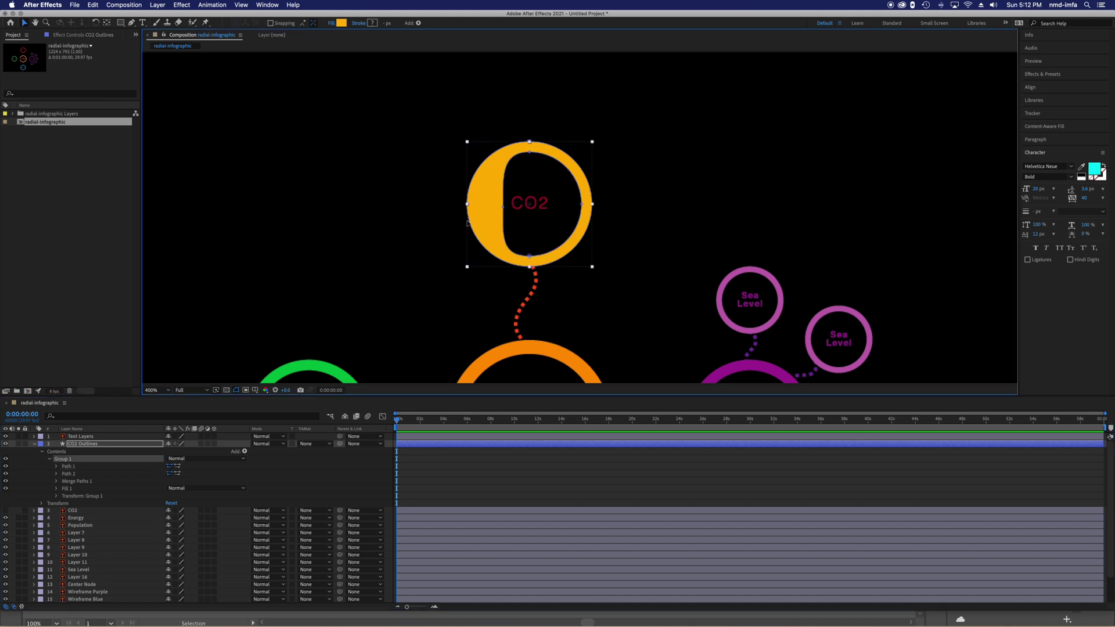
pyautogui.click(56, 467)
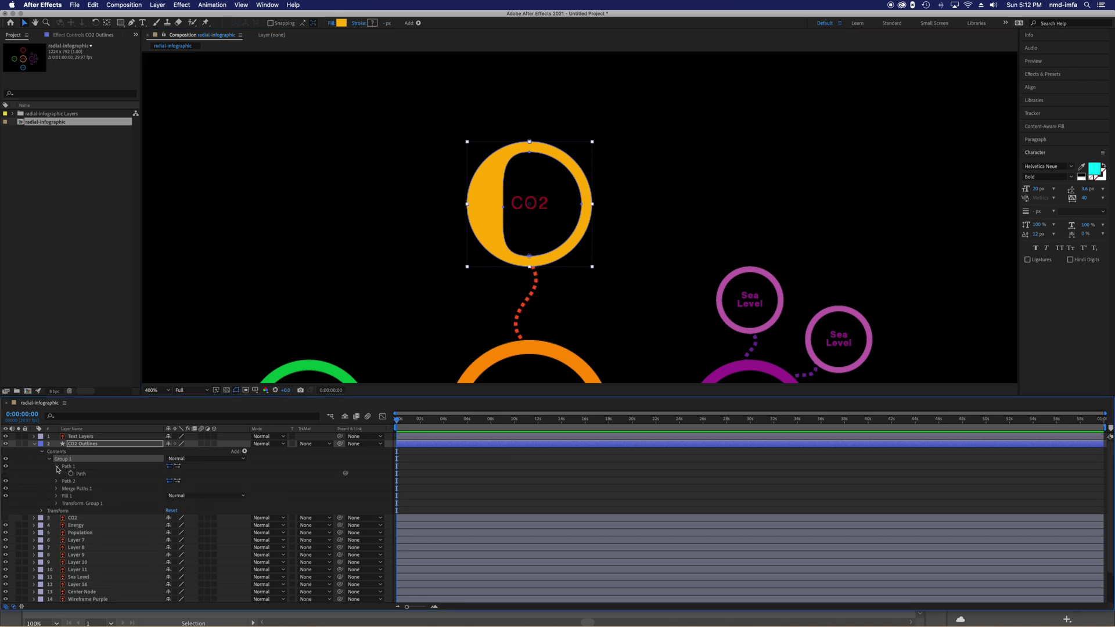
pyautogui.click(56, 466)
# Undo the deformation of the CO2 ring's inner path
pyautogui.press('super+z')
pyautogui.press('super+z')
pyautogui.press('super+z')
pyautogui.press('super+z')
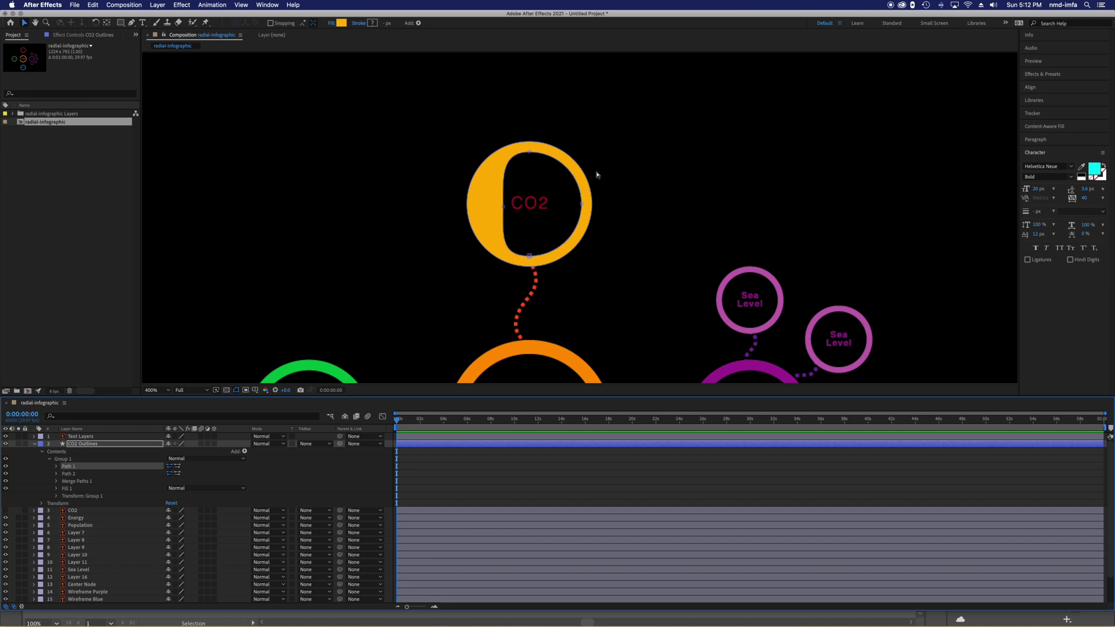
pyautogui.press('super+z')
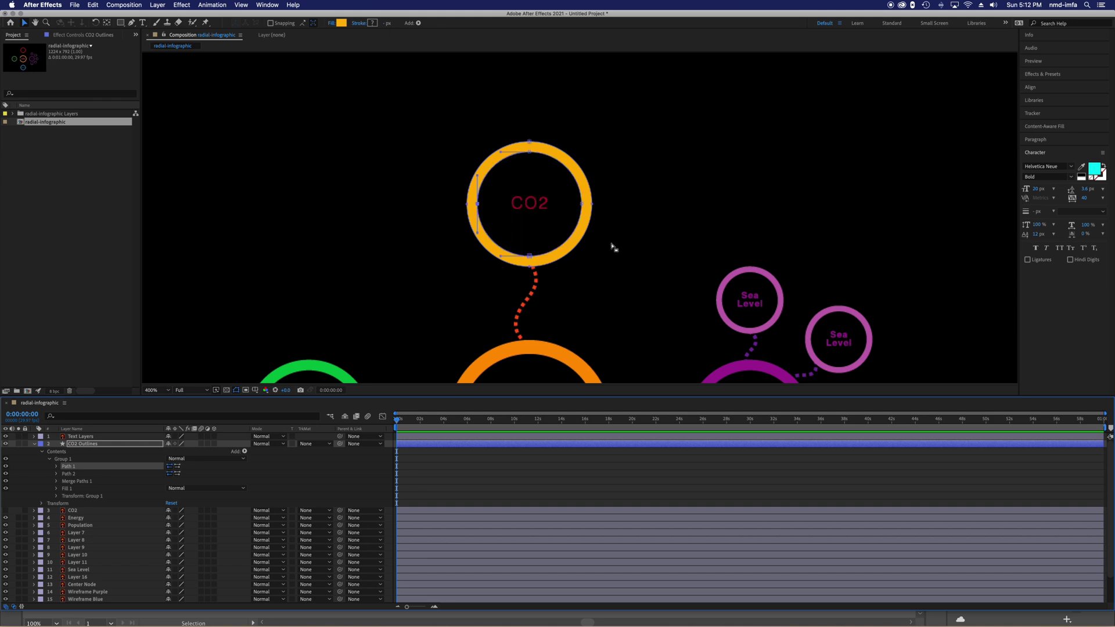
pyautogui.press(',')
pyautogui.moveTo(600, 302); pyautogui.dragTo(534, 216)
pyautogui.click(460, 257)
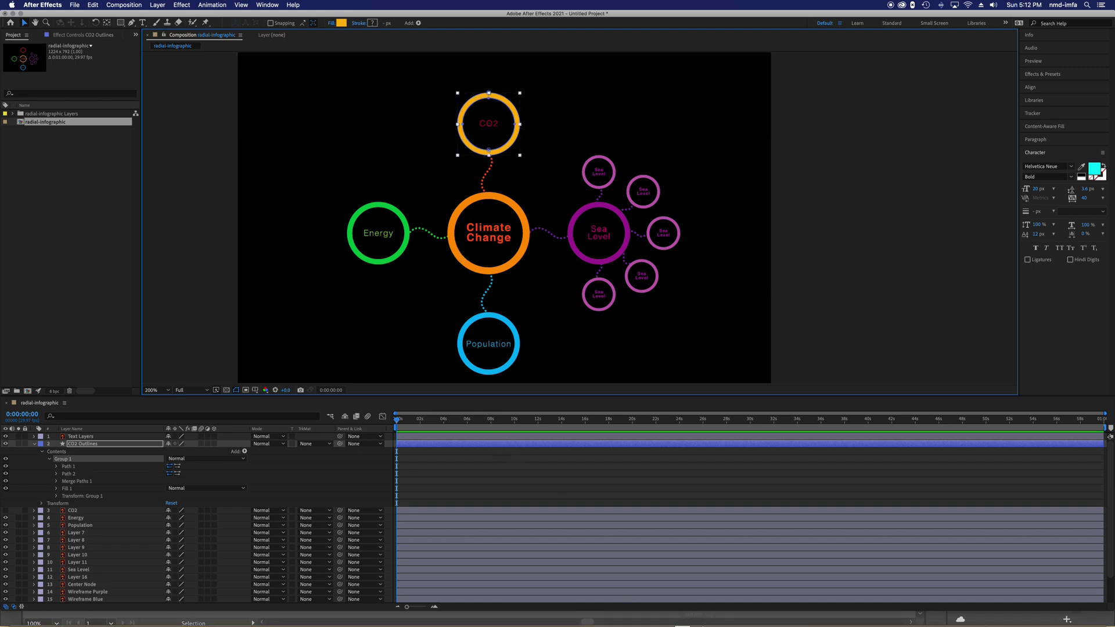
# Switch to Illustrator, show the layer list of radial-infographic.ai and check Text Layers by hiding and showing it
pyautogui.moveTo(694, 617)
pyautogui.click(713, 610)
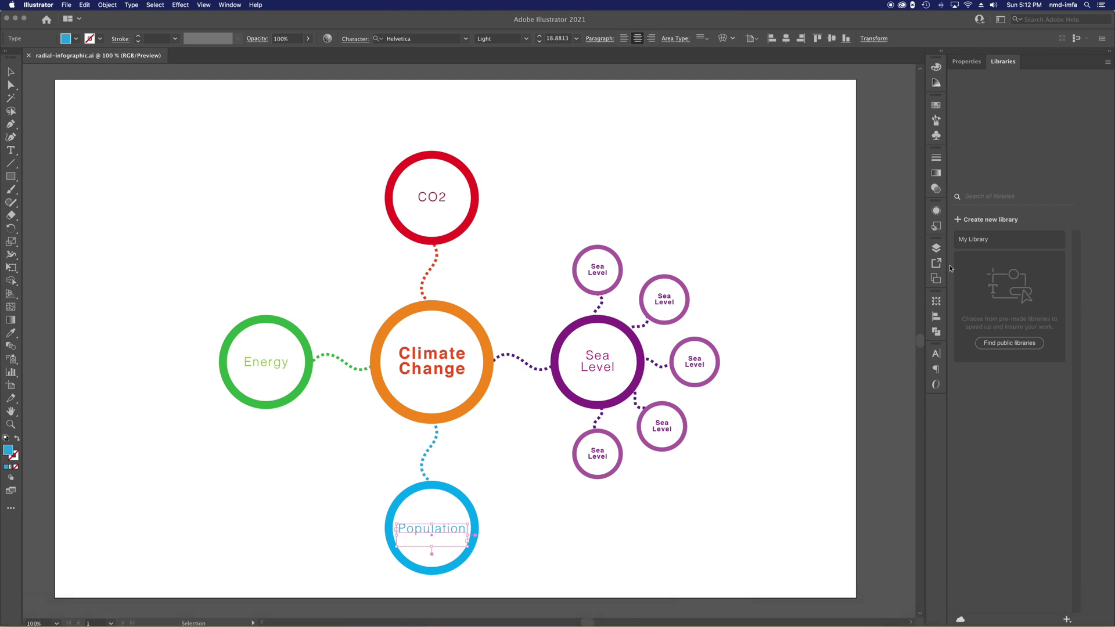
pyautogui.click(936, 247)
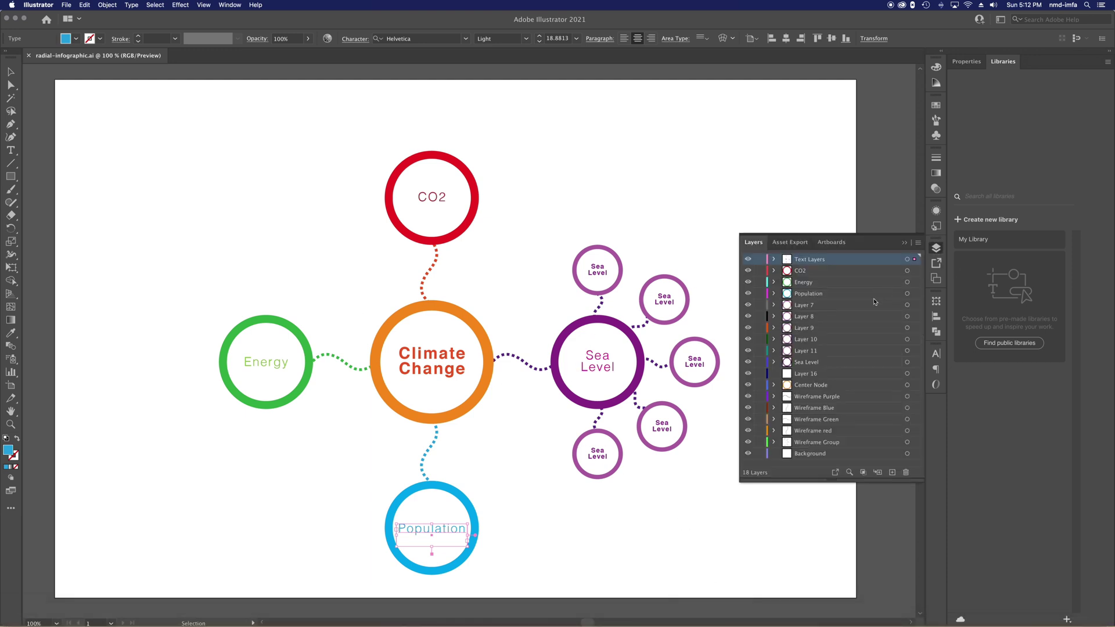
pyautogui.click(748, 259)
pyautogui.click(748, 259)
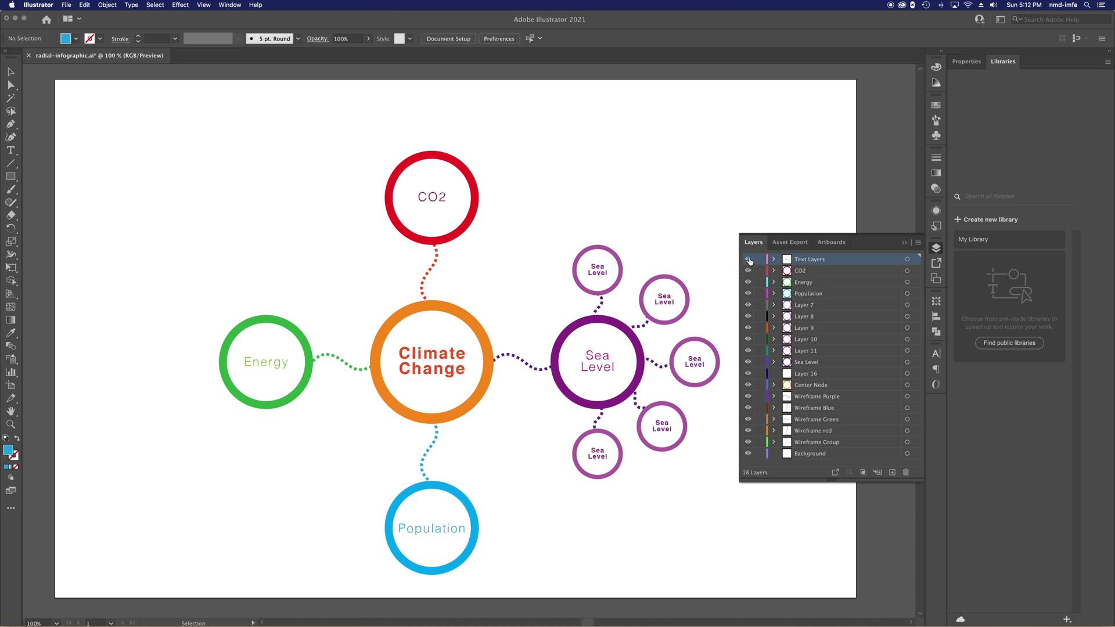
# Hide every layer from CO2 down to Wireframe Group, leaving Text Layers and Background shown
pyautogui.moveTo(748, 270); pyautogui.dragTo(758, 456)
pyautogui.click(765, 453)
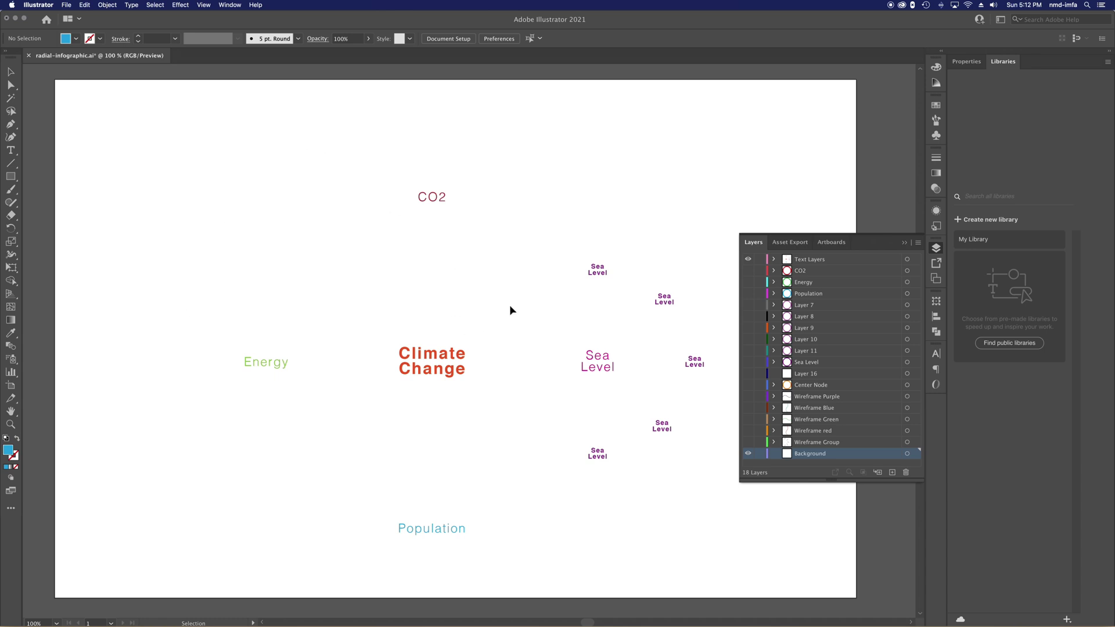
pyautogui.click(748, 454)
# Expand Text Layers and go through its individual text objects, from CO2 down to the Sea Level labels
pyautogui.click(792, 263)
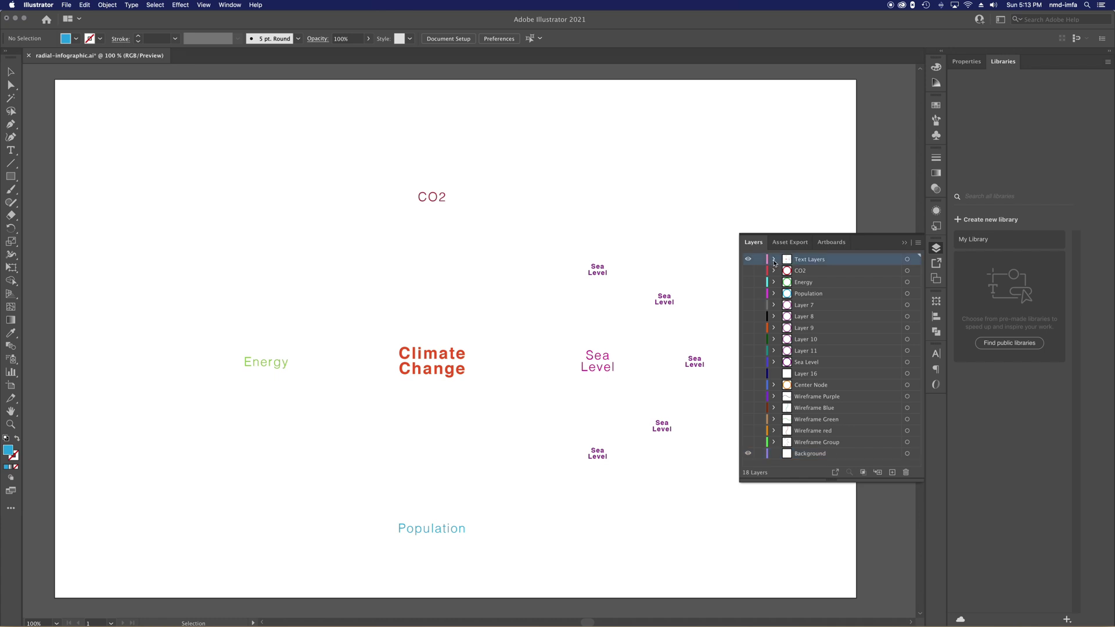
pyautogui.click(774, 259)
pyautogui.click(814, 273)
pyautogui.click(799, 284)
pyautogui.click(804, 294)
pyautogui.click(798, 315)
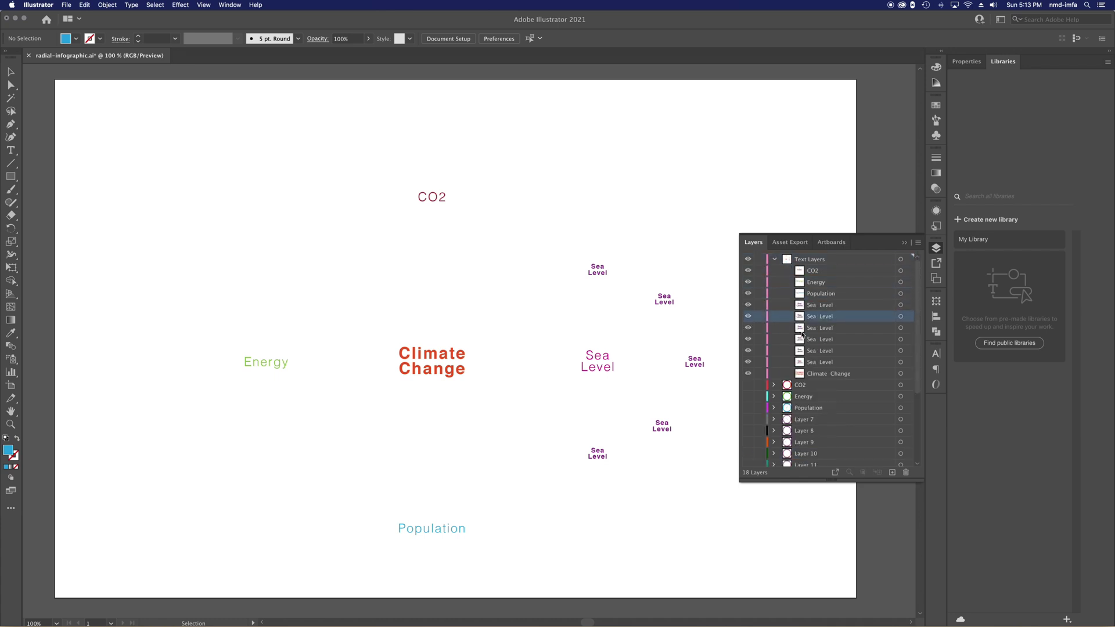
pyautogui.click(806, 329)
pyautogui.click(818, 341)
pyautogui.click(821, 352)
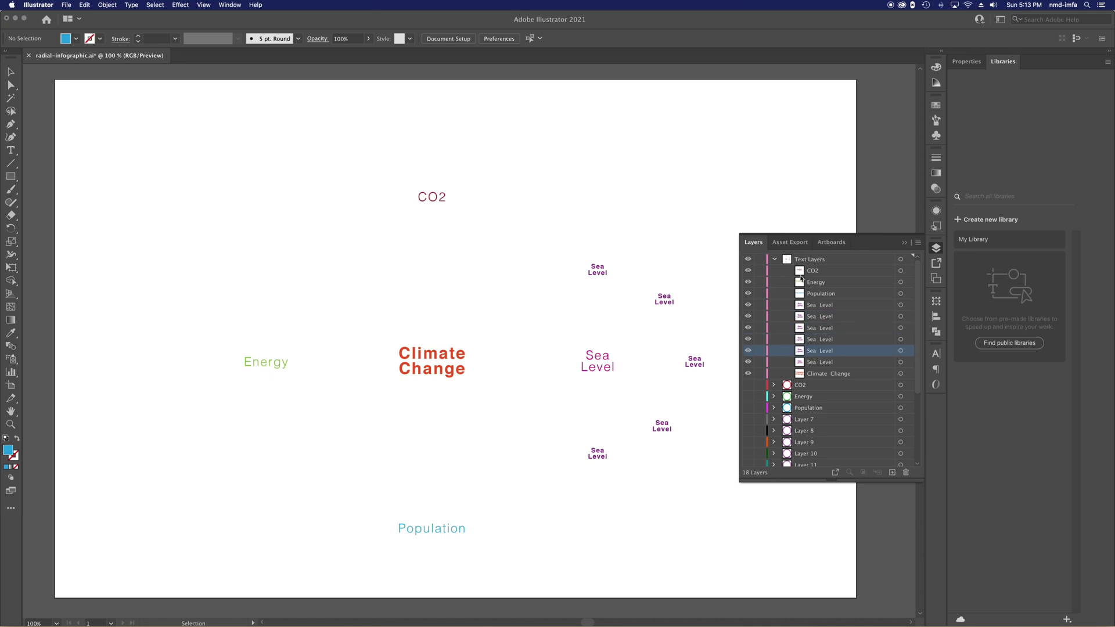
pyautogui.click(810, 271)
pyautogui.keyDown('shift'); pyautogui.click(804, 375); pyautogui.keyUp('shift')
pyautogui.moveTo(804, 376); pyautogui.dragTo(793, 259)
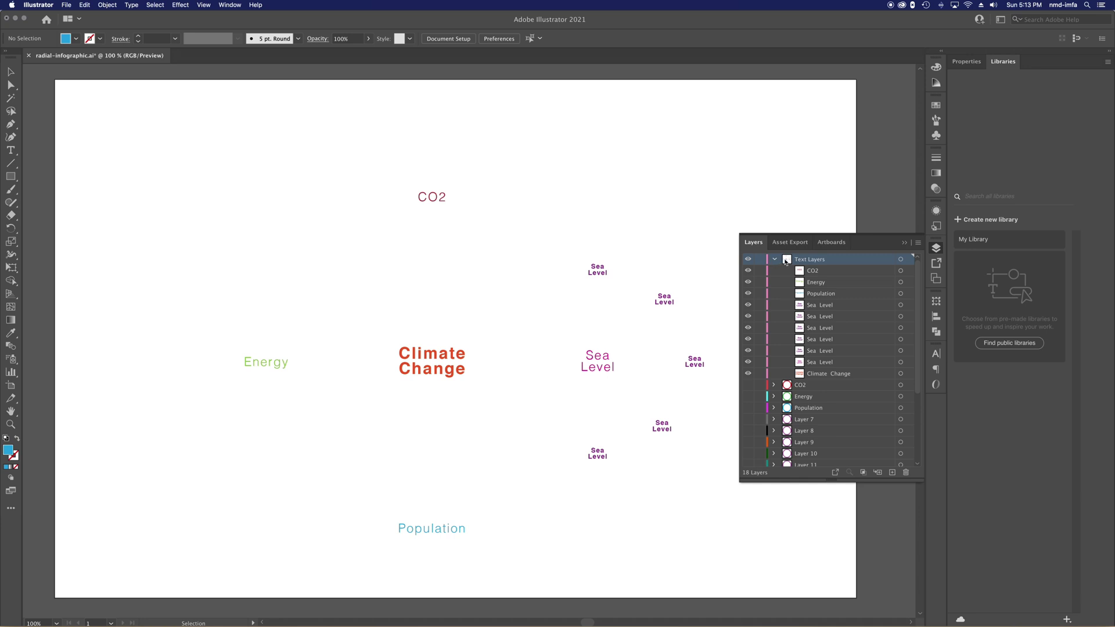
pyautogui.click(813, 273)
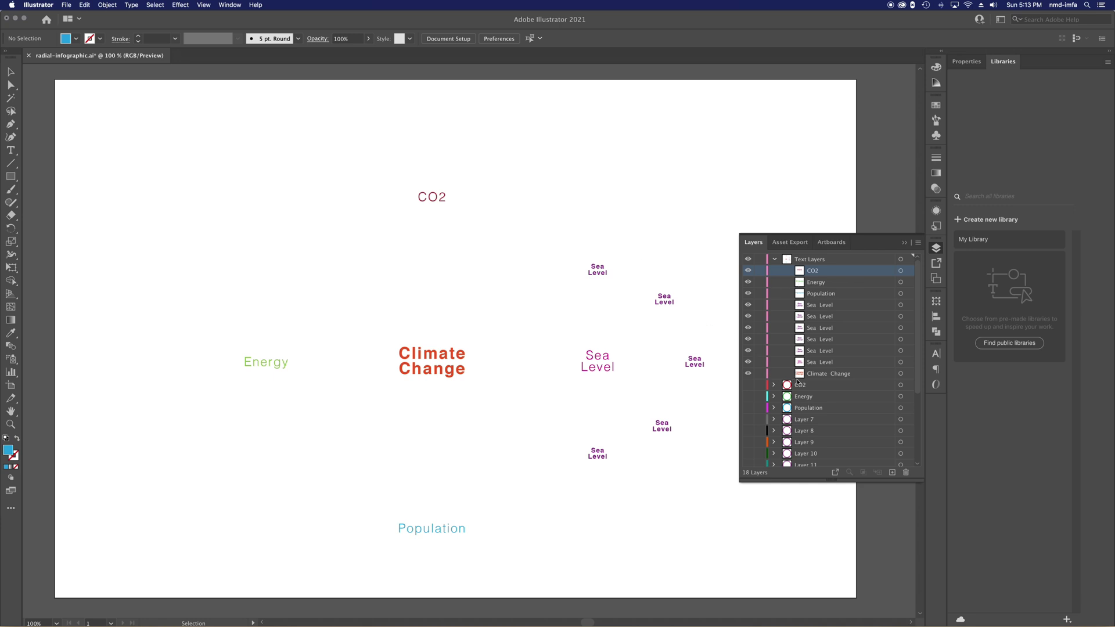
pyautogui.scroll(-6, 797, 382)
pyautogui.scroll(6, 797, 382)
# Check the color mode options for a new document and close the setup without creating one
pyautogui.click(65, 4)
pyautogui.click(66, 5)
pyautogui.press('super+n')
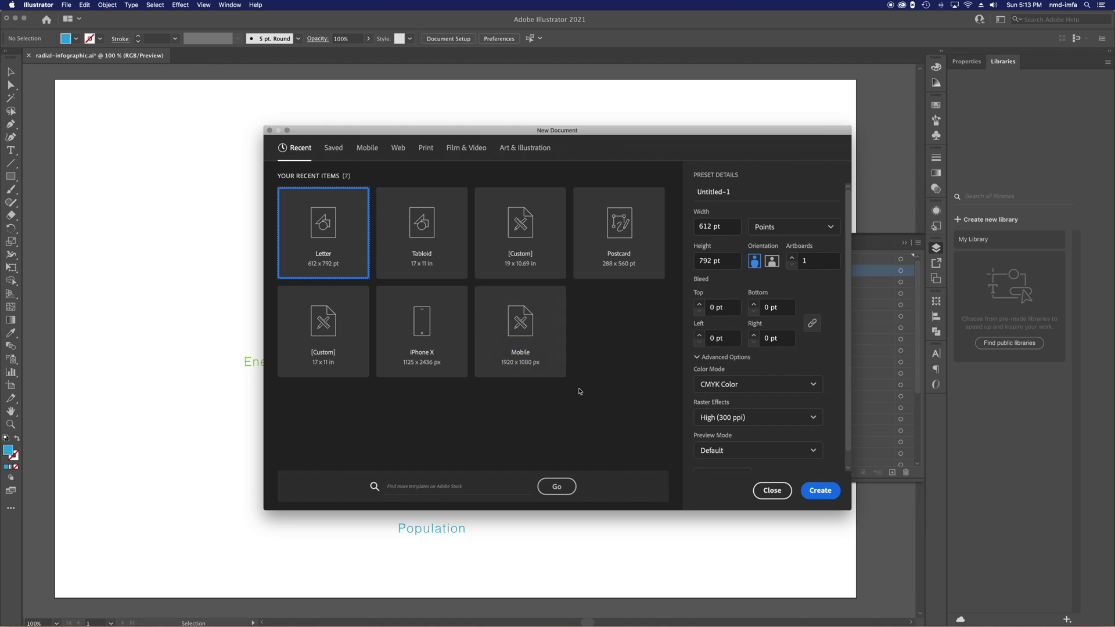
pyautogui.click(736, 386)
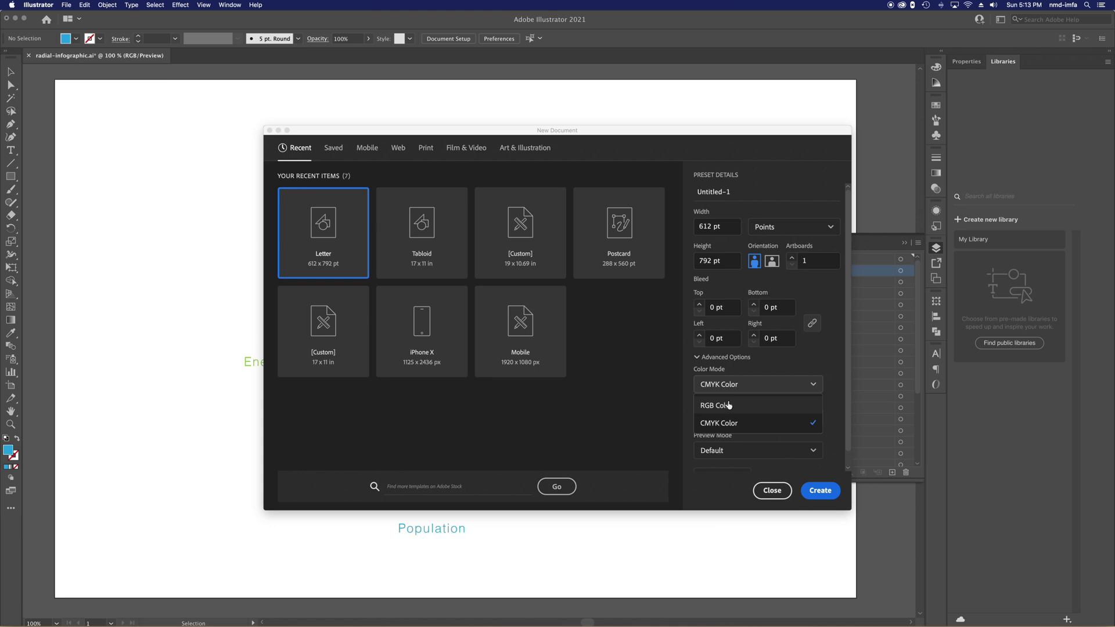
pyautogui.click(825, 363)
pyautogui.click(770, 489)
# Make sure the open radial-infographic.ai document uses the RGB color mode
pyautogui.click(64, 4)
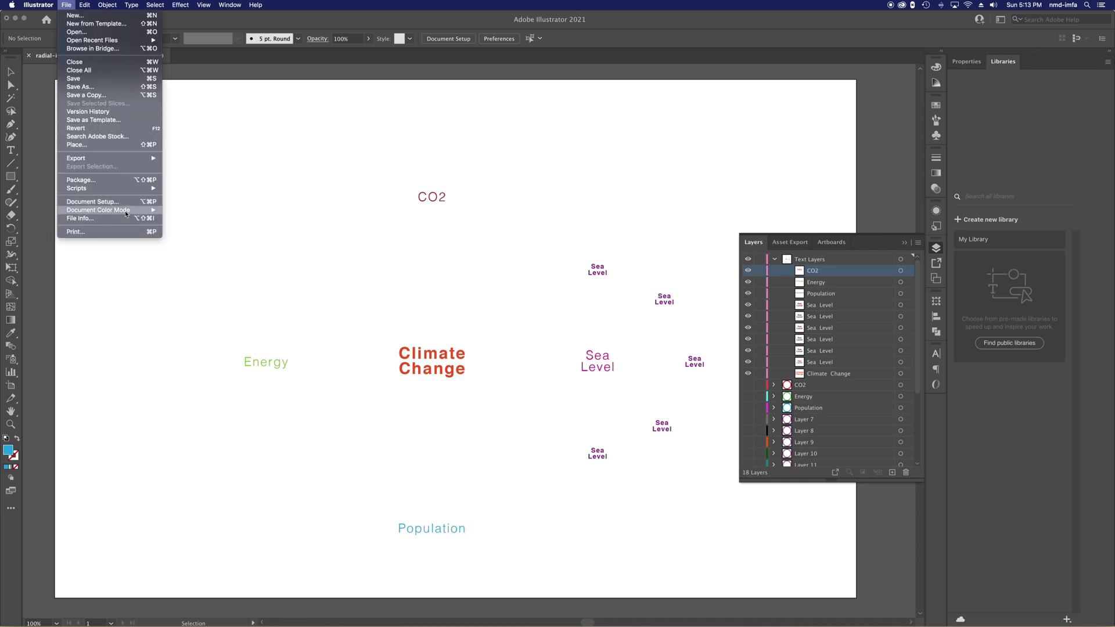
pyautogui.moveTo(107, 210)
pyautogui.click(180, 224)
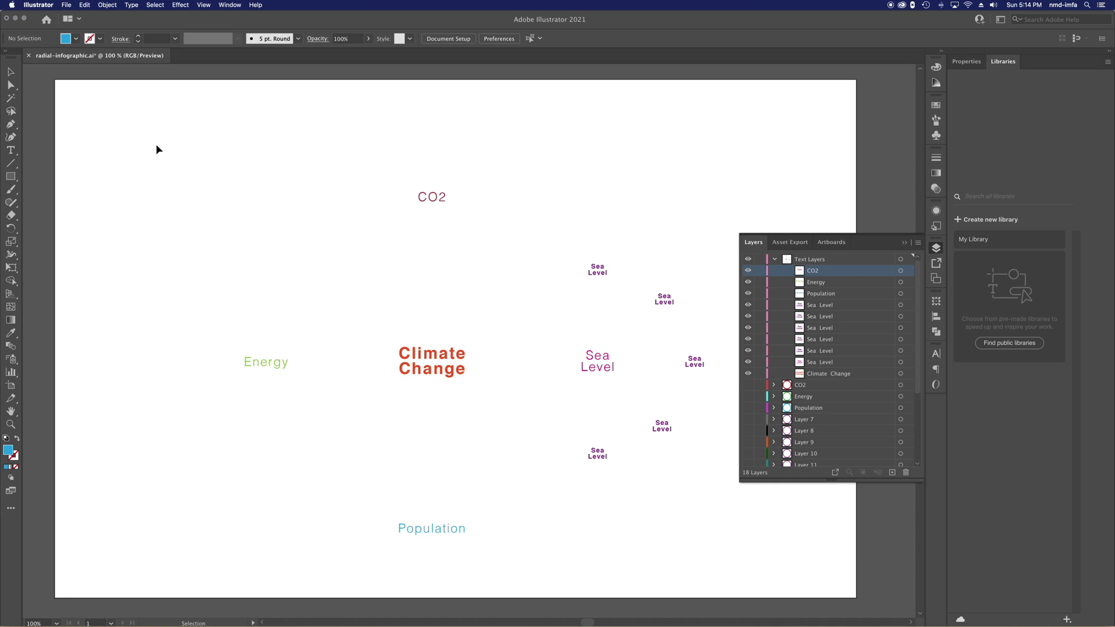
# Export the artwork to the Lesson Files folder in Photoshop (psd) format with Use Artboards enabled
pyautogui.click(66, 5)
pyautogui.moveTo(121, 162)
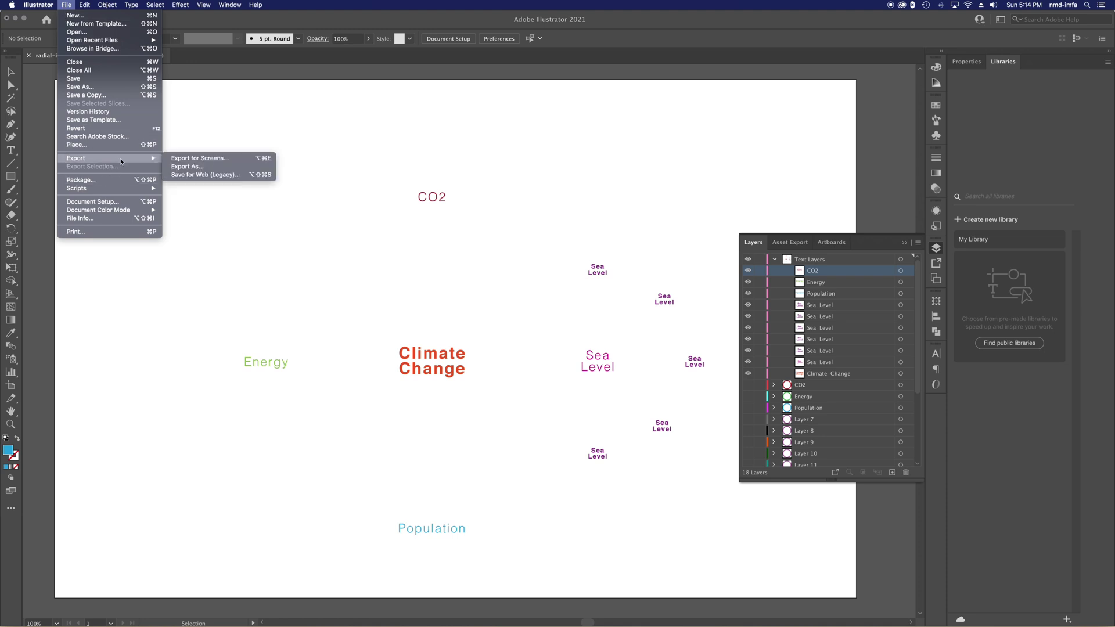
pyautogui.click(202, 169)
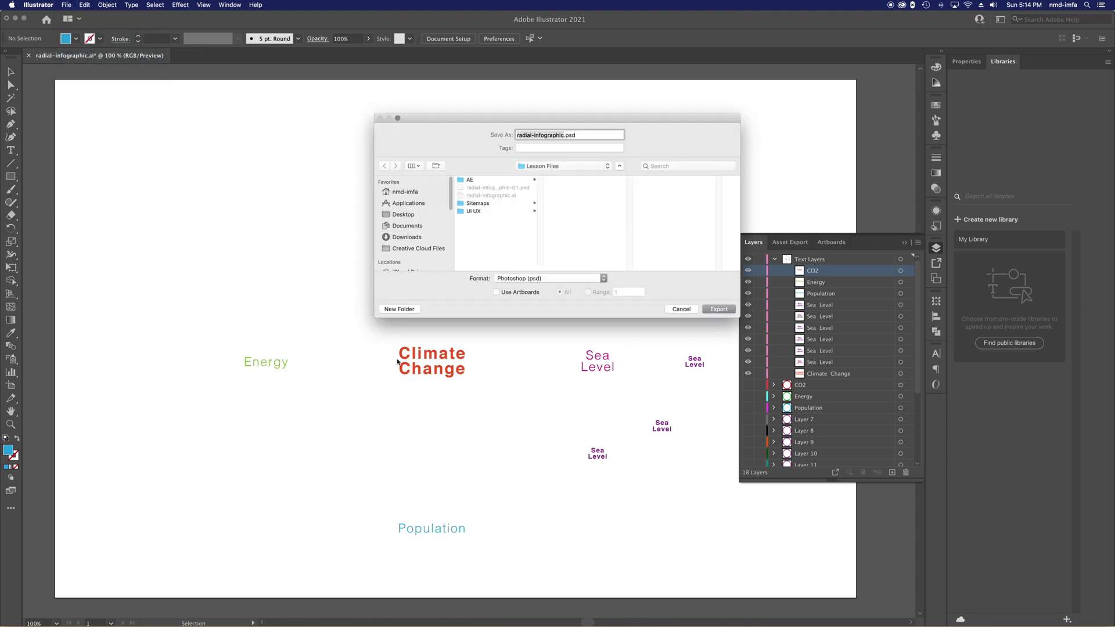
pyautogui.click(534, 279)
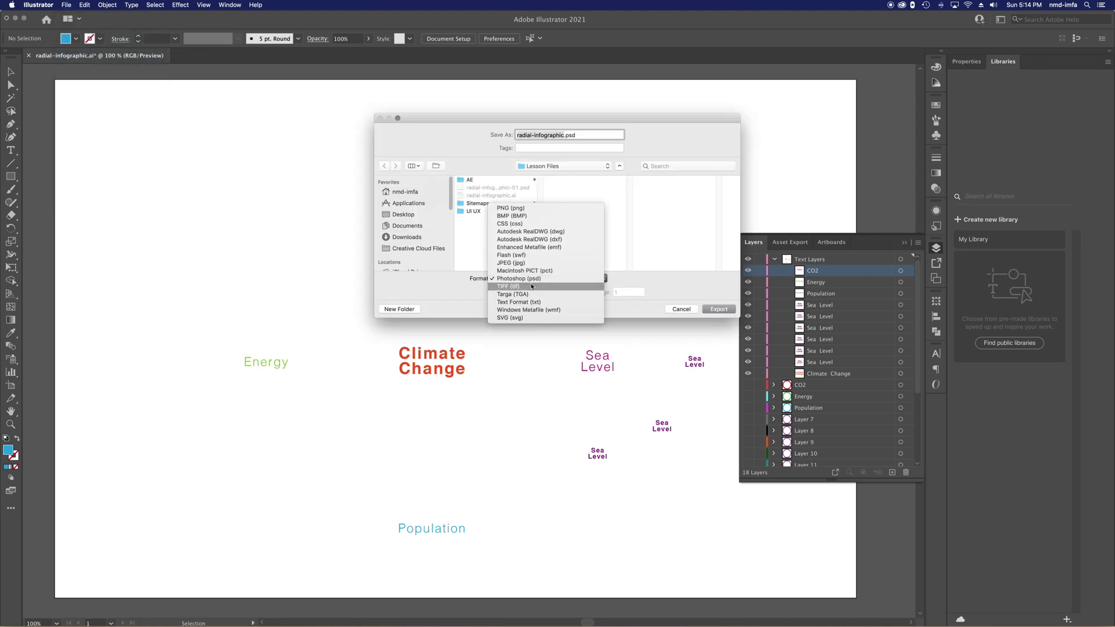
pyautogui.click(518, 279)
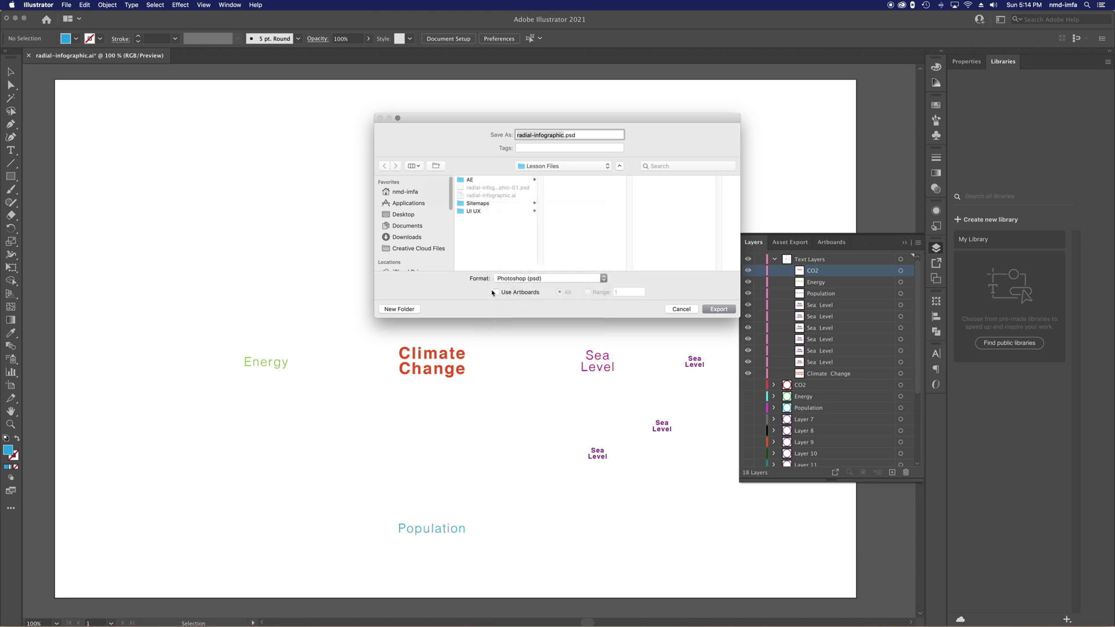
pyautogui.click(497, 292)
pyautogui.click(713, 309)
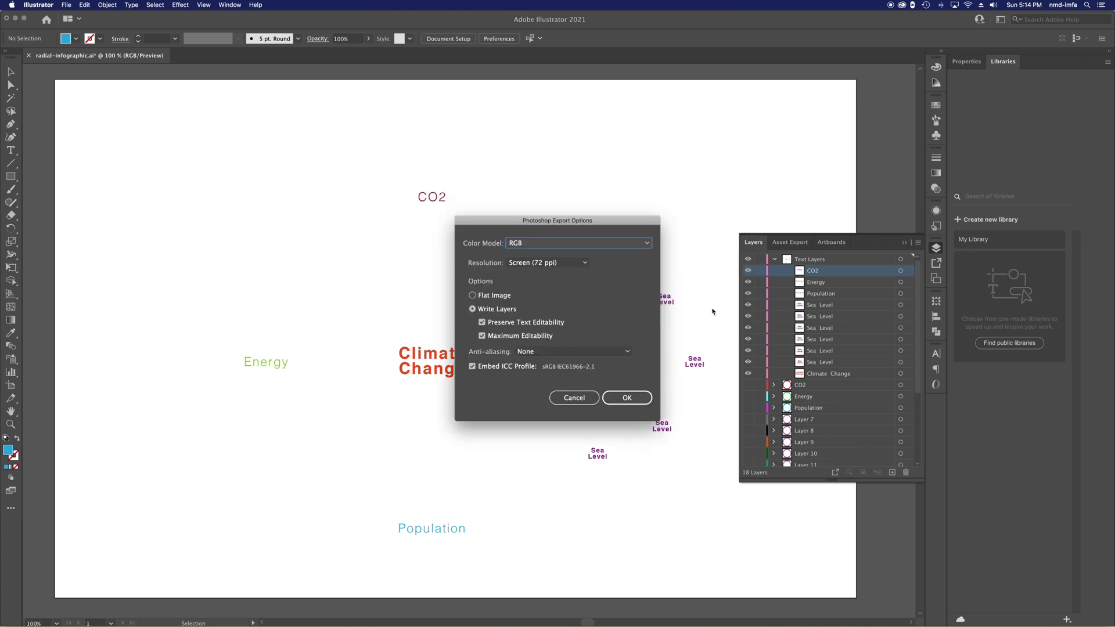
# Export with RGB color, Screen (72 ppi) resolution and Write Layers with editable text, replacing the existing radial-infographic-01.psd
pyautogui.click(540, 264)
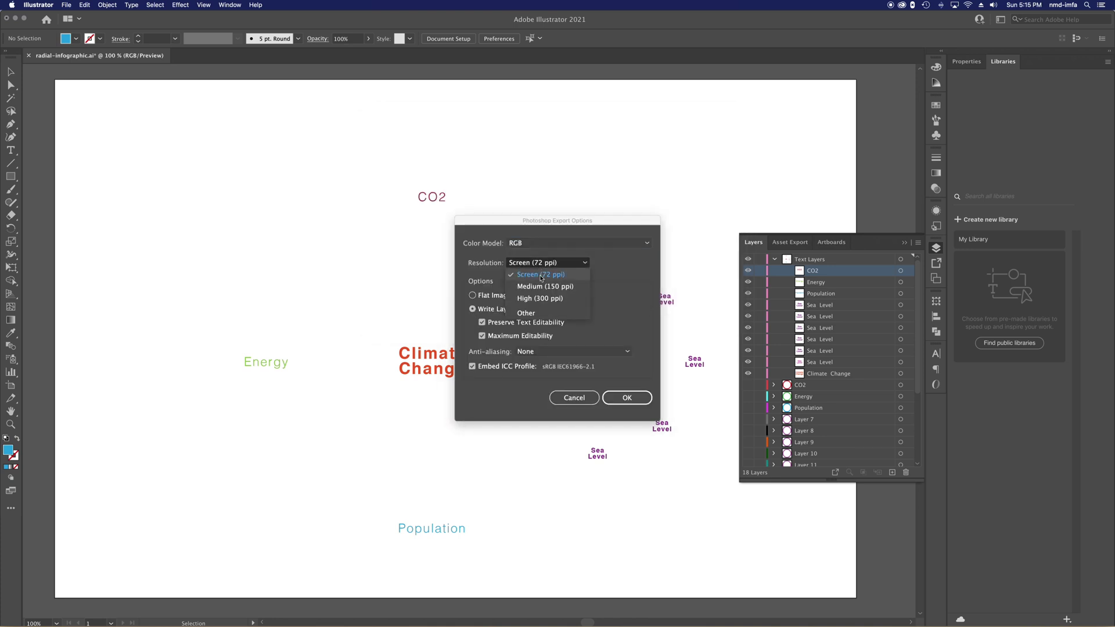
pyautogui.click(541, 275)
pyautogui.click(546, 266)
pyautogui.click(540, 274)
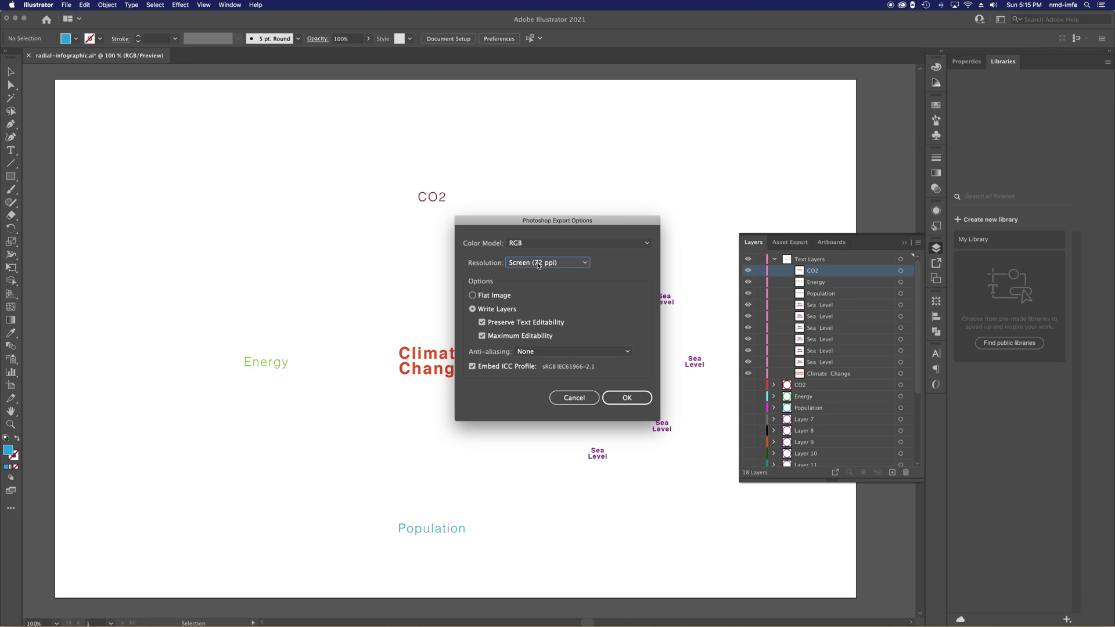
pyautogui.click(472, 309)
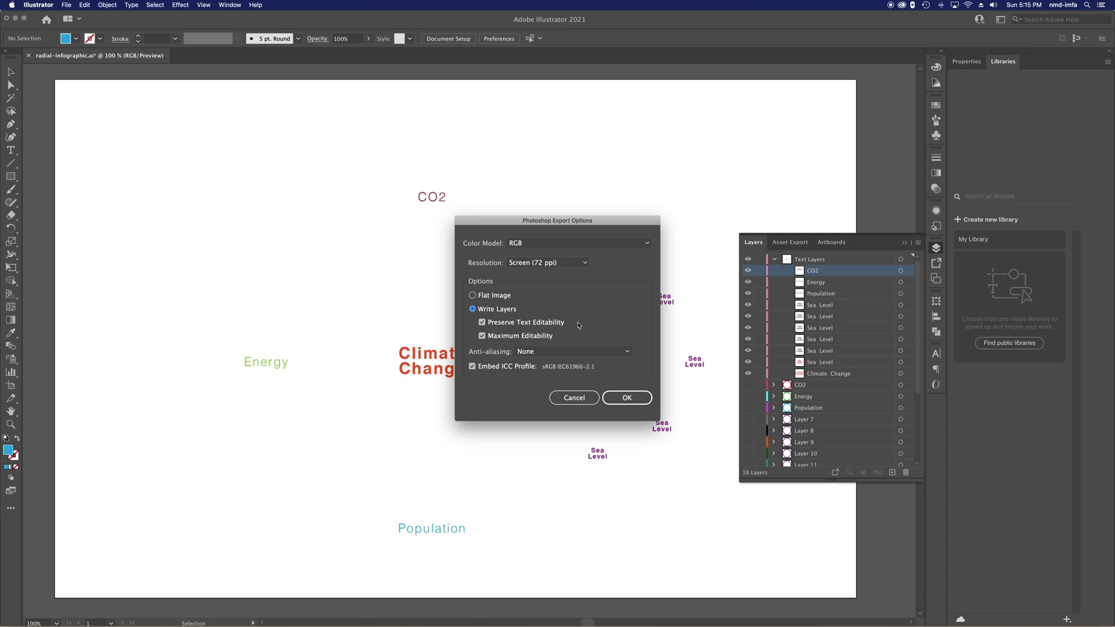
pyautogui.click(625, 398)
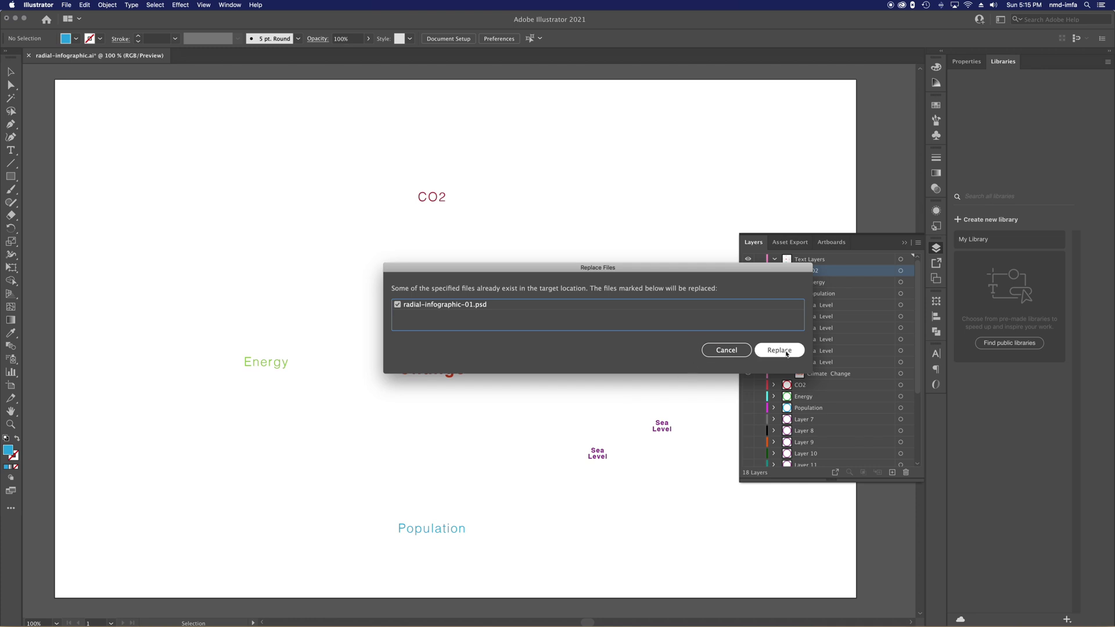
pyautogui.click(779, 350)
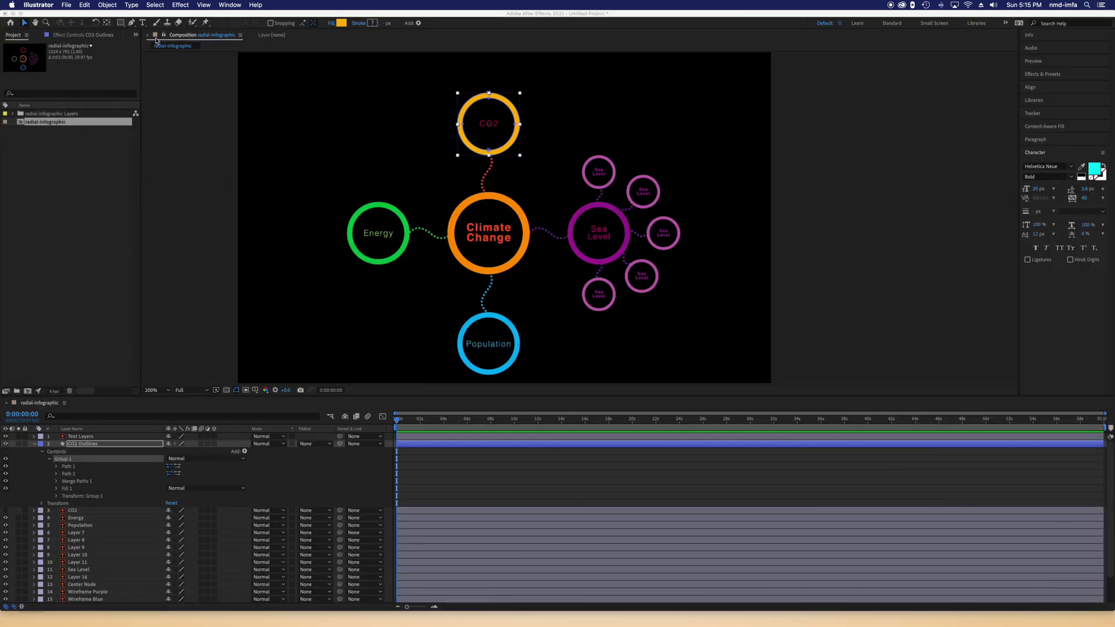
# Switch to Finder, preview the exported radial-infographic-01.psd in Lesson Files, and return to After Effects
pyautogui.moveTo(162, 14); pyautogui.dragTo(183, 380)
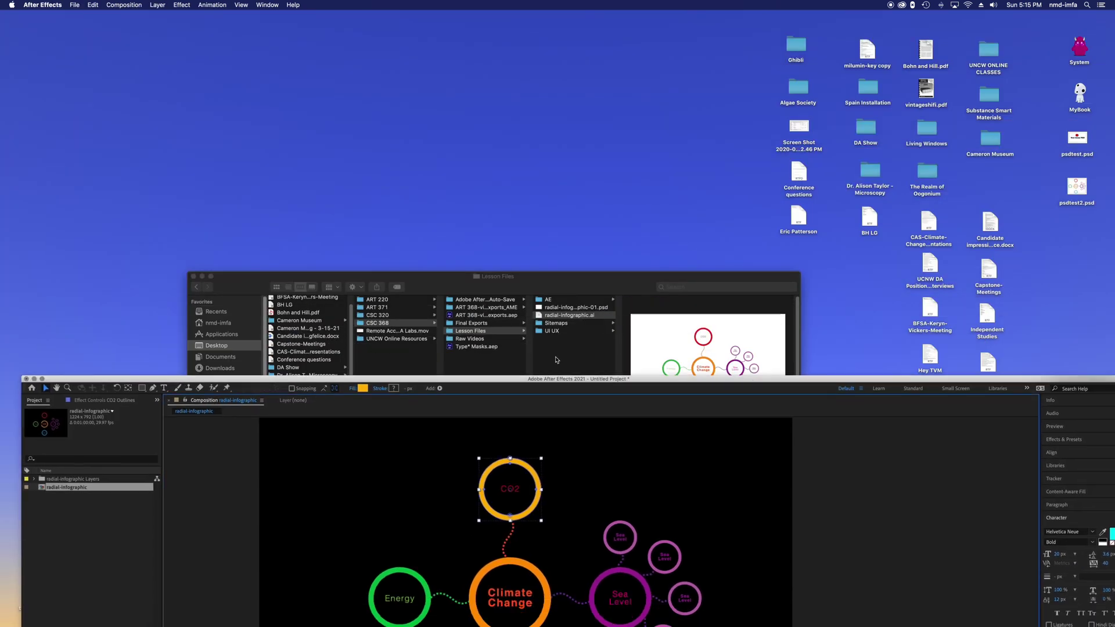
pyautogui.click(605, 359)
pyautogui.click(591, 308)
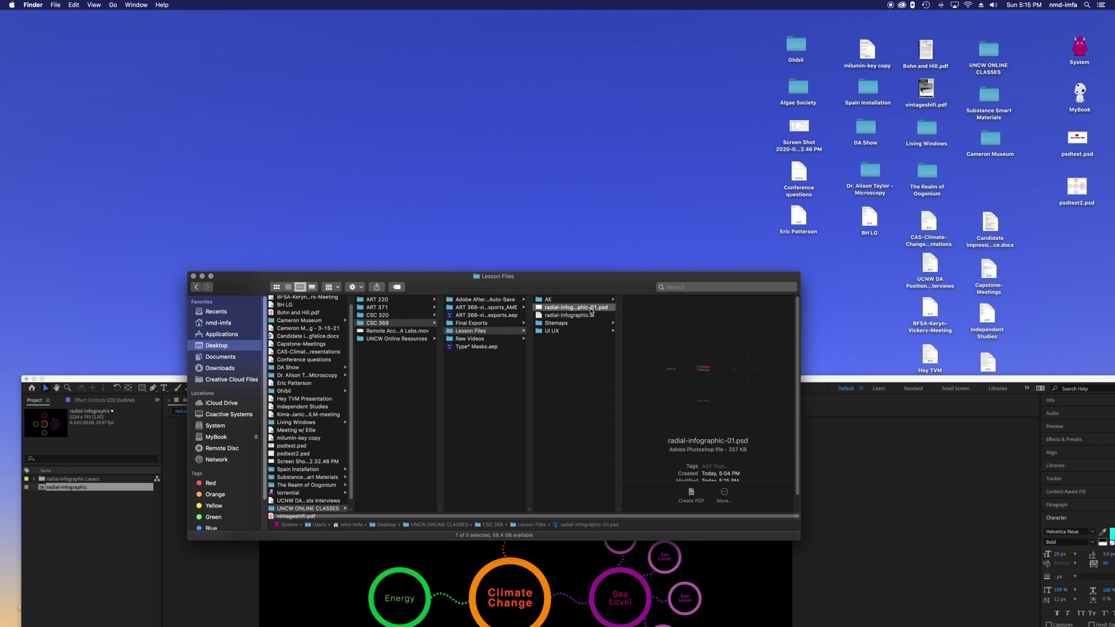
pyautogui.press('space')
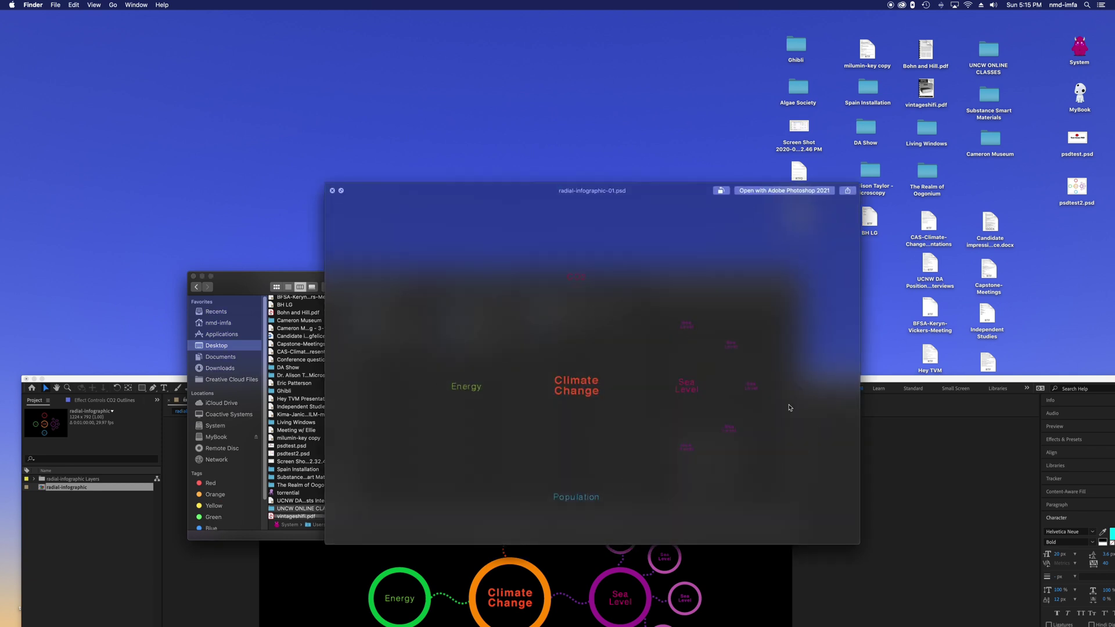
pyautogui.press('space')
pyautogui.moveTo(842, 379); pyautogui.dragTo(826, 3)
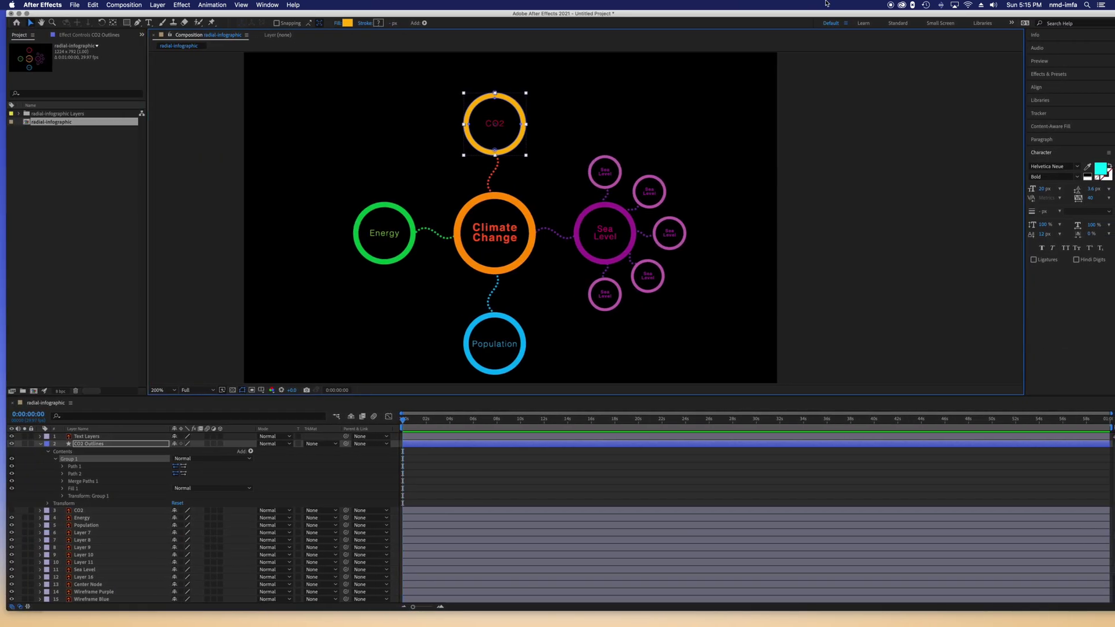
# Import radial-infographic-01.psd from Lesson Files as a composition with Editable Layer Styles
pyautogui.click(80, 4)
pyautogui.click(102, 140)
pyautogui.click(74, 5)
pyautogui.moveTo(111, 118)
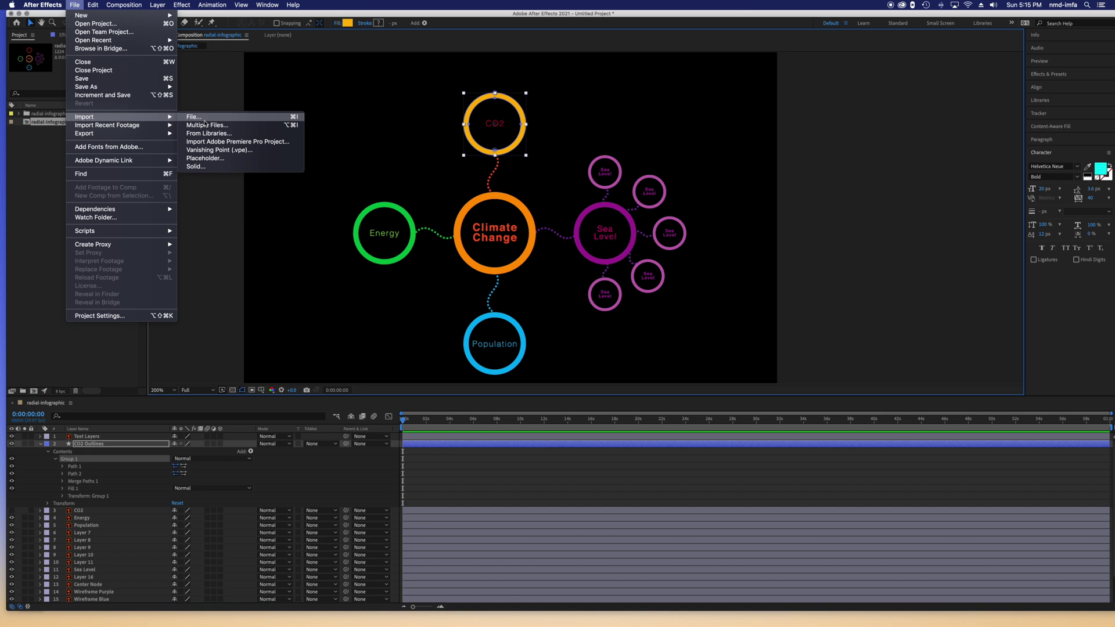
pyautogui.click(203, 118)
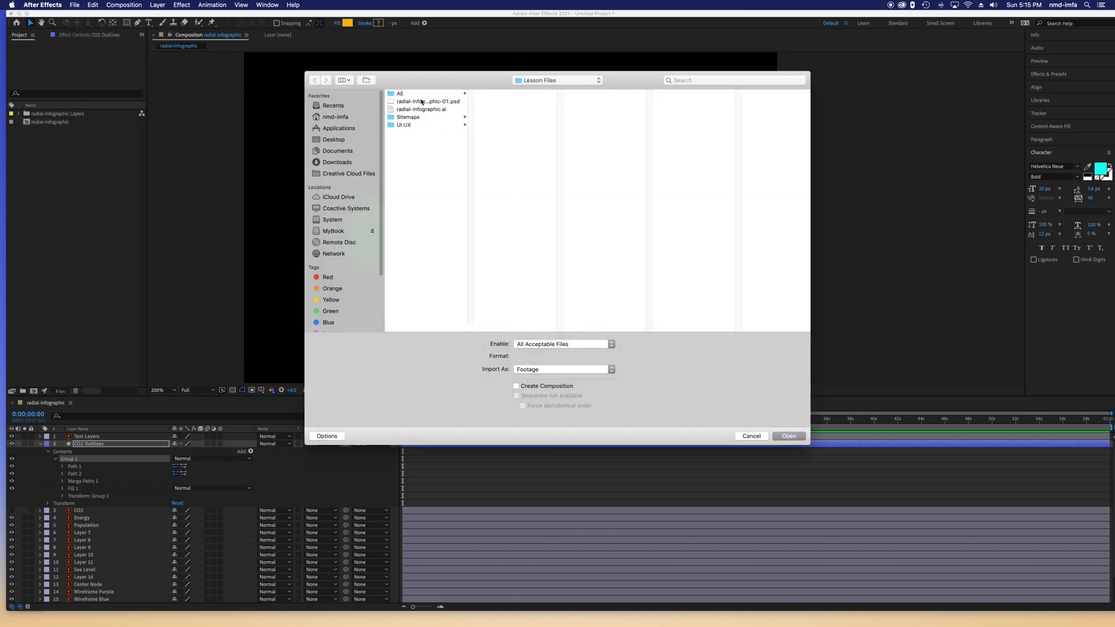
pyautogui.click(423, 102)
pyautogui.click(540, 370)
pyautogui.click(540, 385)
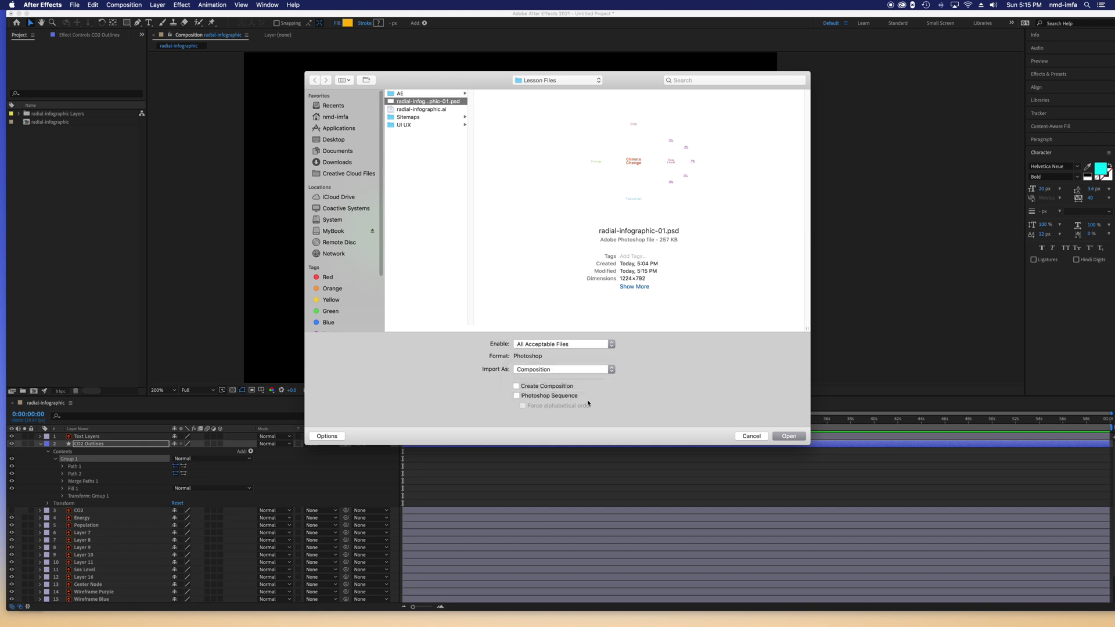
pyautogui.click(788, 437)
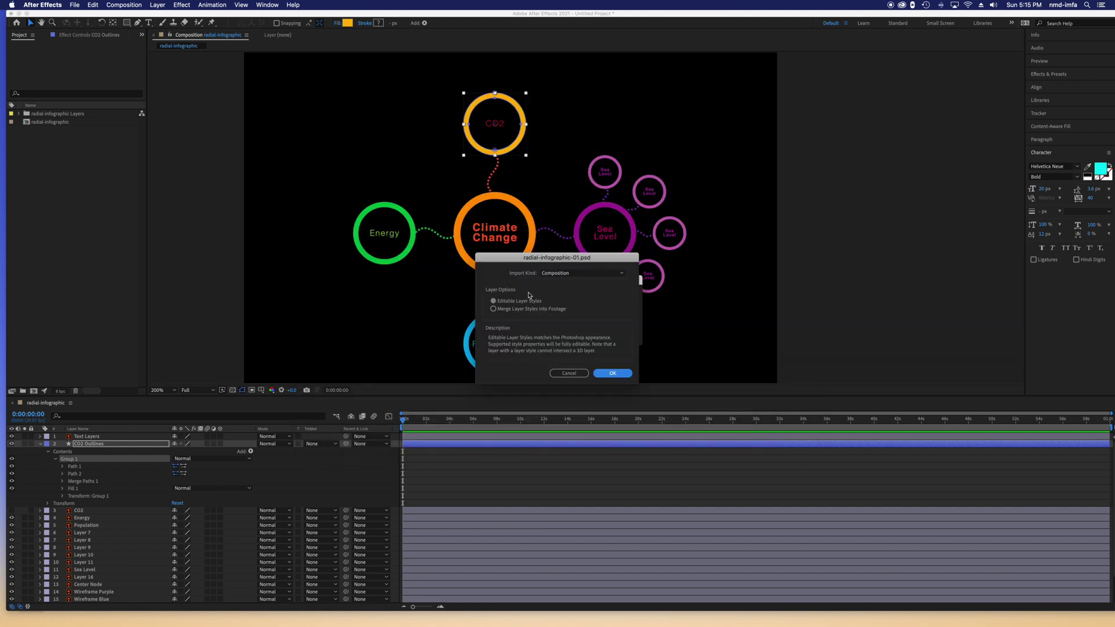
pyautogui.moveTo(557, 261); pyautogui.dragTo(564, 144)
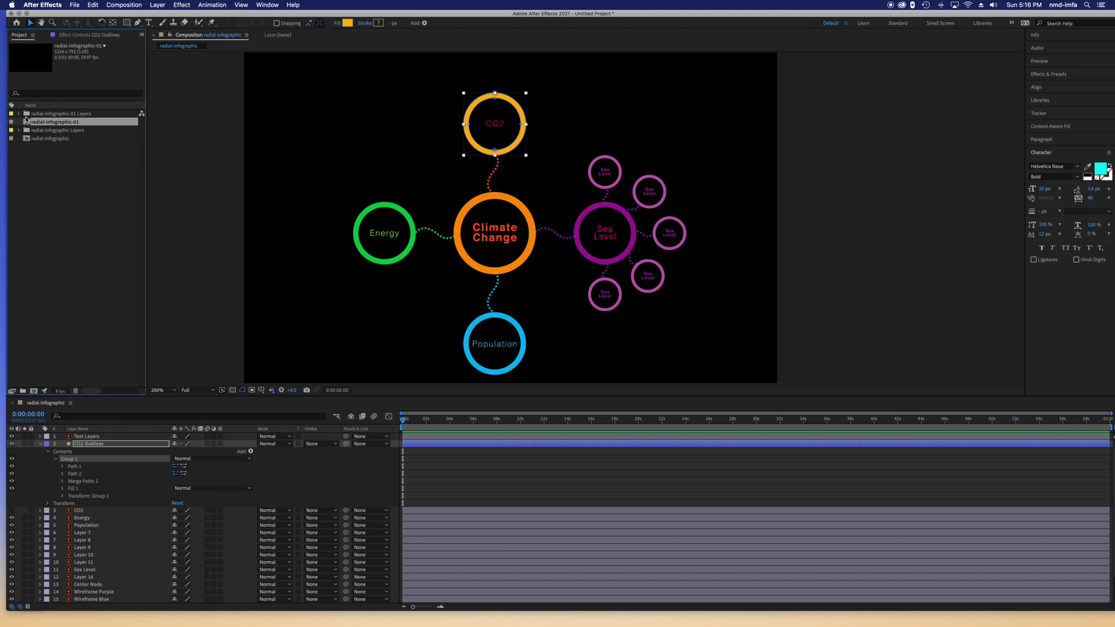
# Look through the imported text layers in the radial-infographic-01 Layers folder and open the radial-infographic-01 composition
pyautogui.click(19, 114)
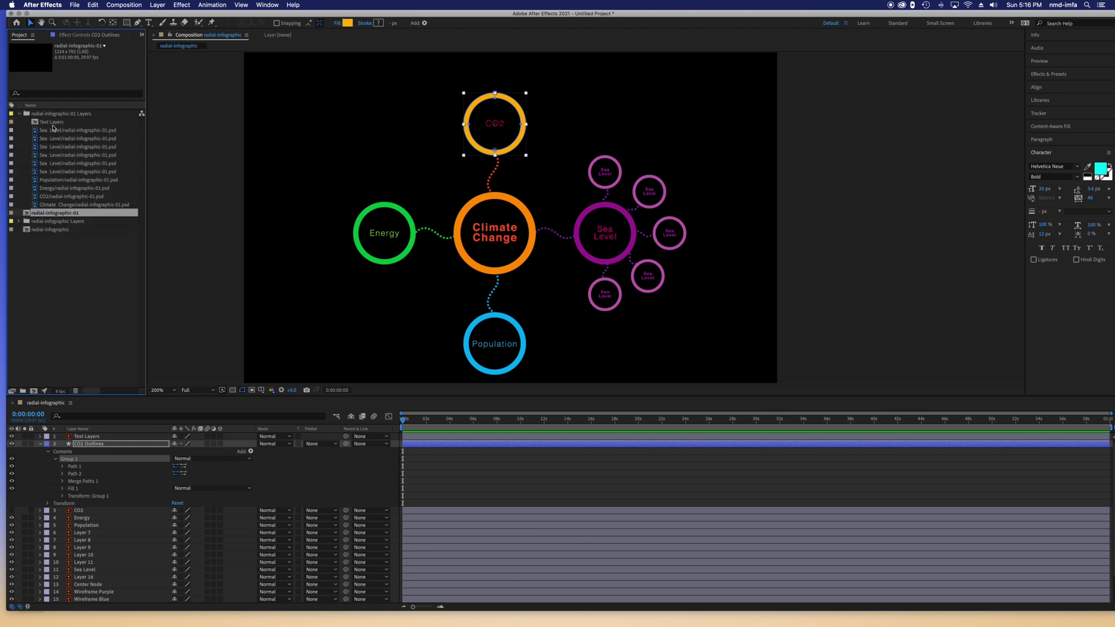
pyautogui.click(56, 130)
pyautogui.click(54, 156)
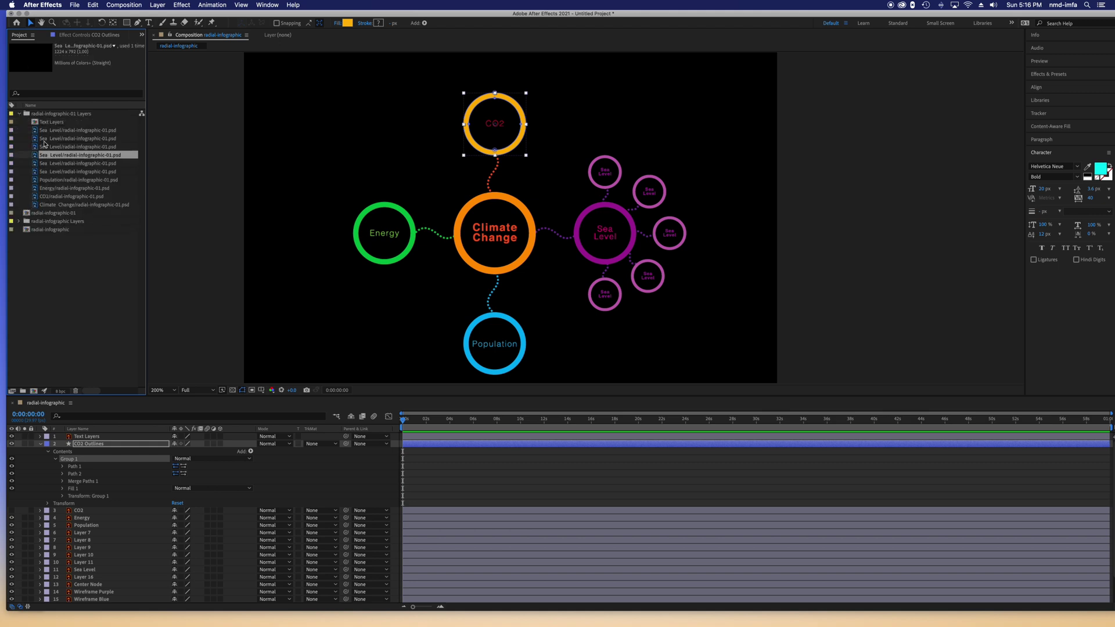
pyautogui.doubleClick(26, 214)
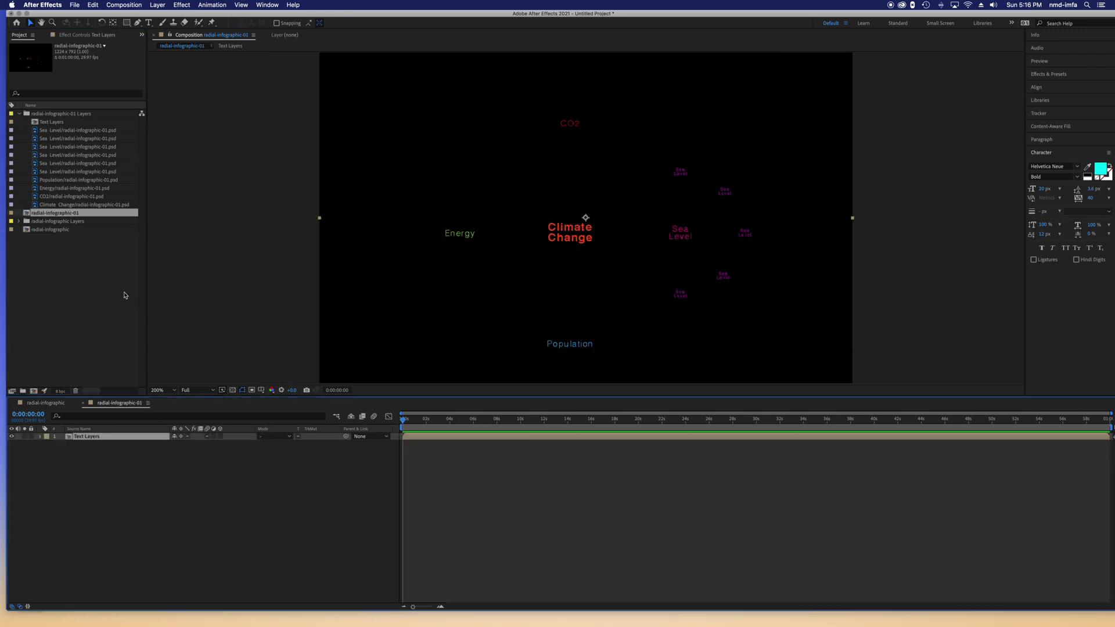
# Return to the radial-infographic composition, collapse CO2 Outlines, and add the radial-infographic-01 composition as its topmost layer
pyautogui.click(55, 404)
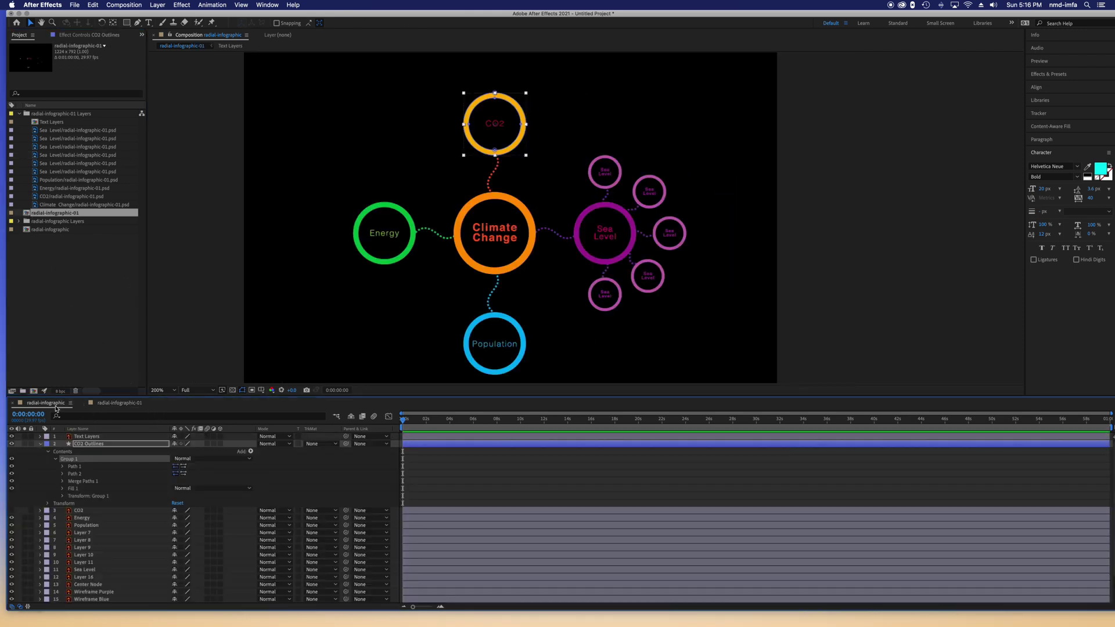
pyautogui.click(40, 445)
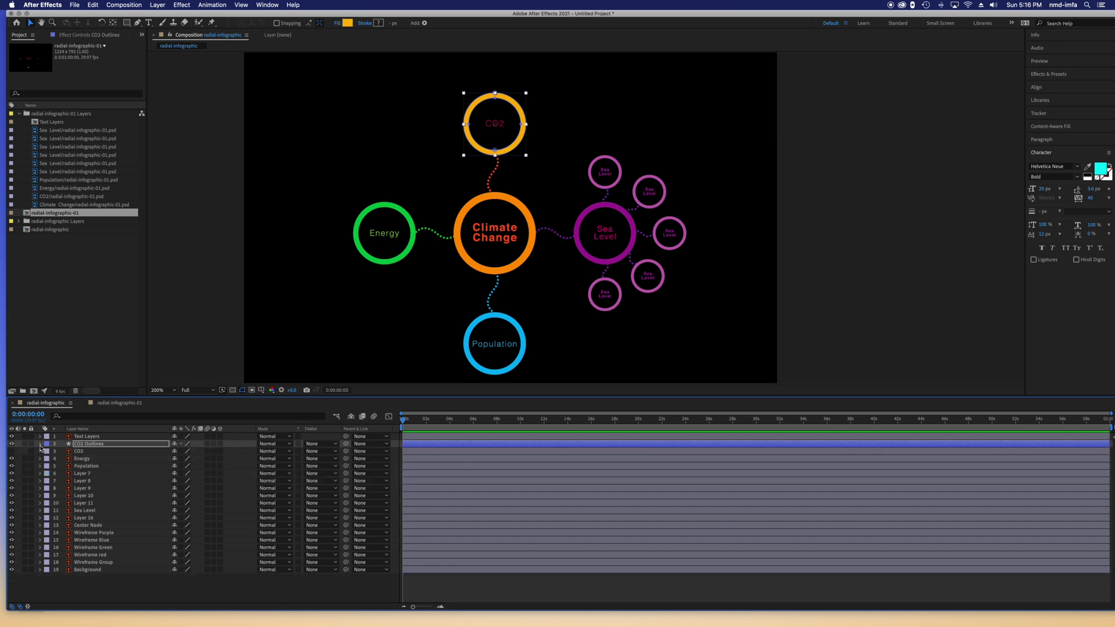
pyautogui.moveTo(29, 214); pyautogui.dragTo(74, 438)
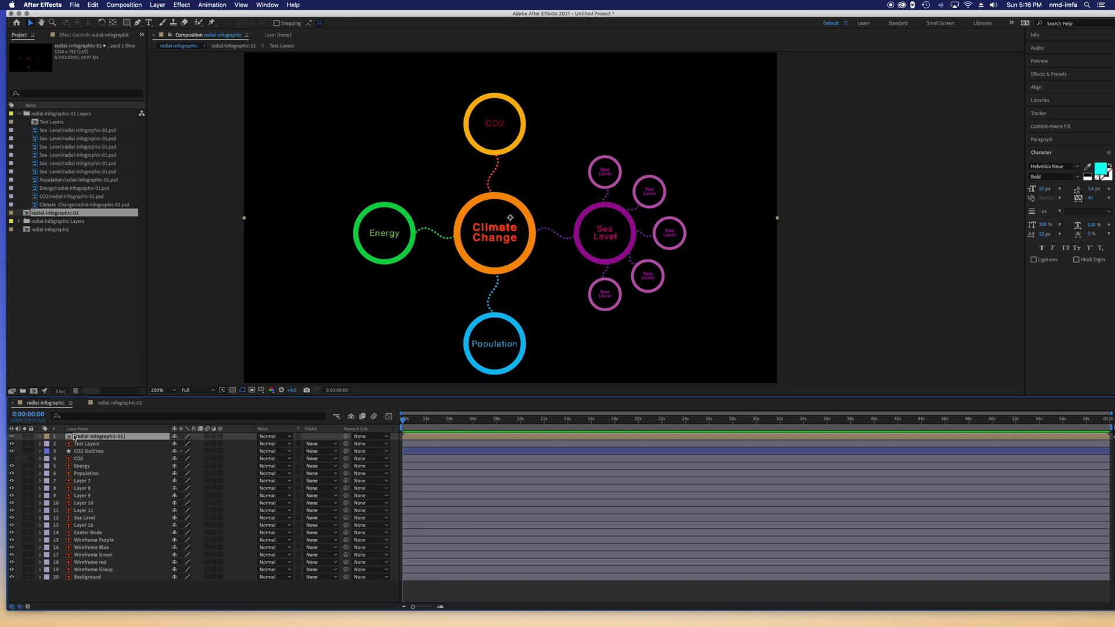
# Compare the original Text Layers with the radial-infographic-01 layer by toggling their visibility, leaving Text Layers hidden and radial-infographic-01 shown
pyautogui.click(42, 230)
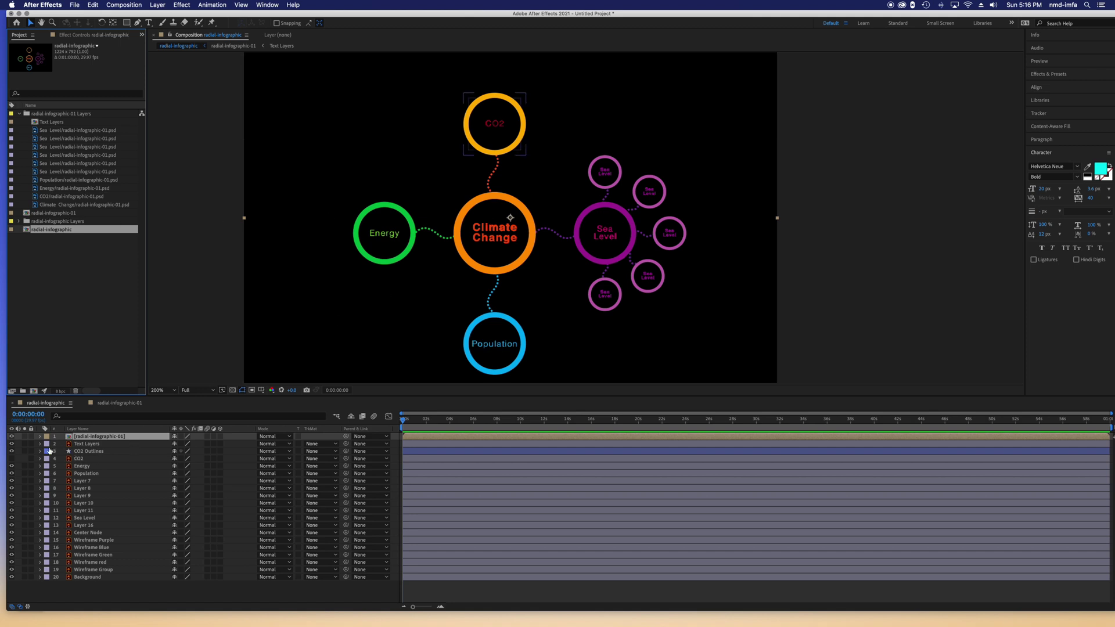
pyautogui.click(11, 444)
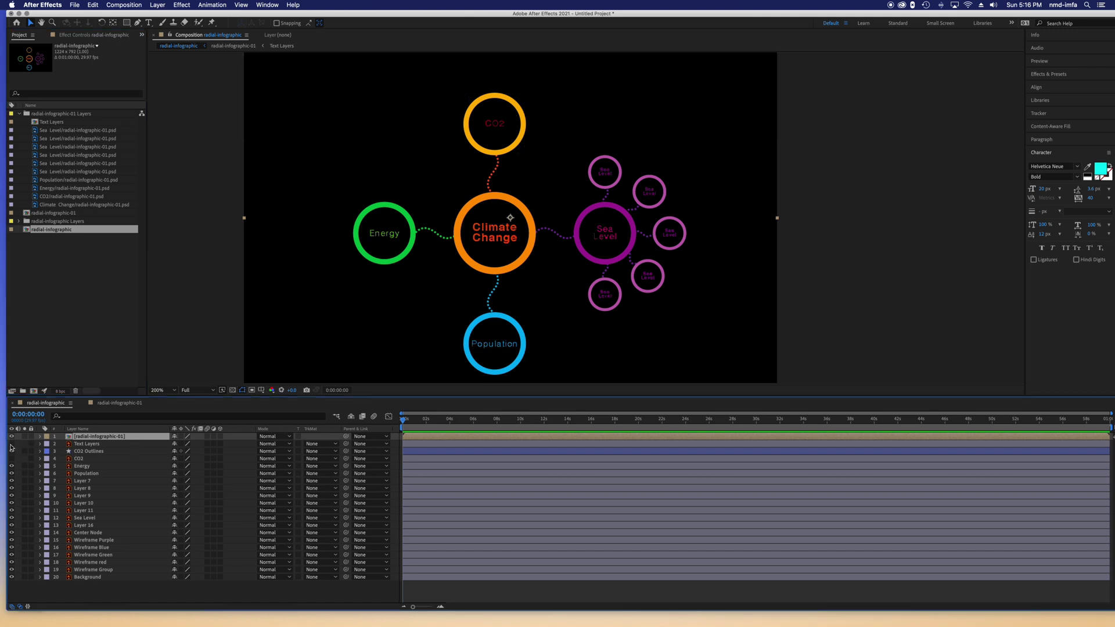
pyautogui.click(11, 436)
pyautogui.click(11, 444)
pyautogui.click(12, 445)
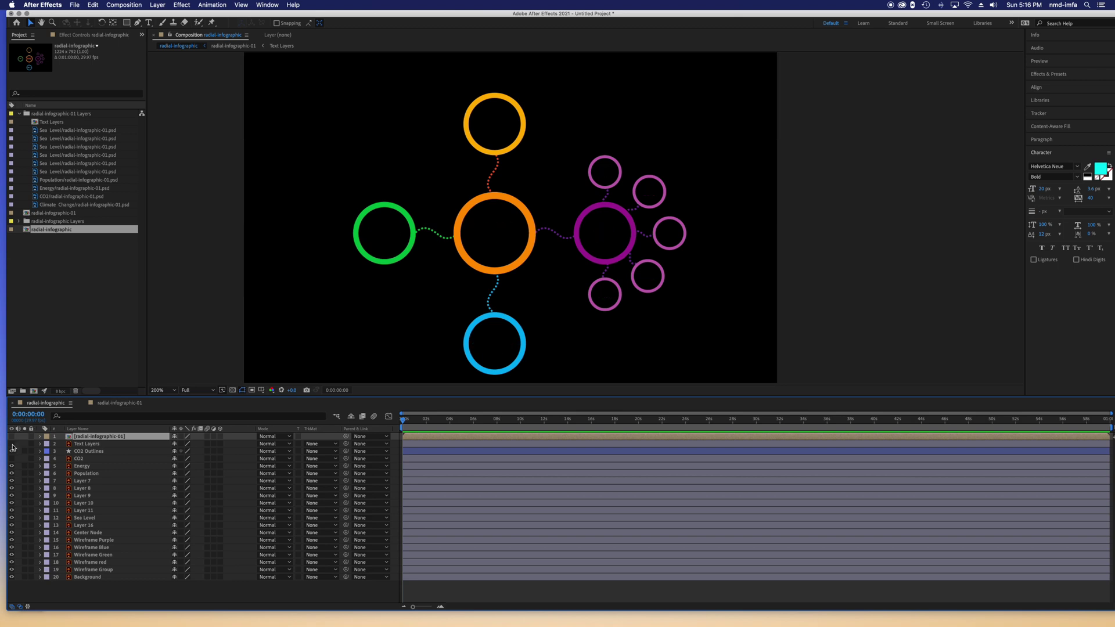
pyautogui.click(11, 436)
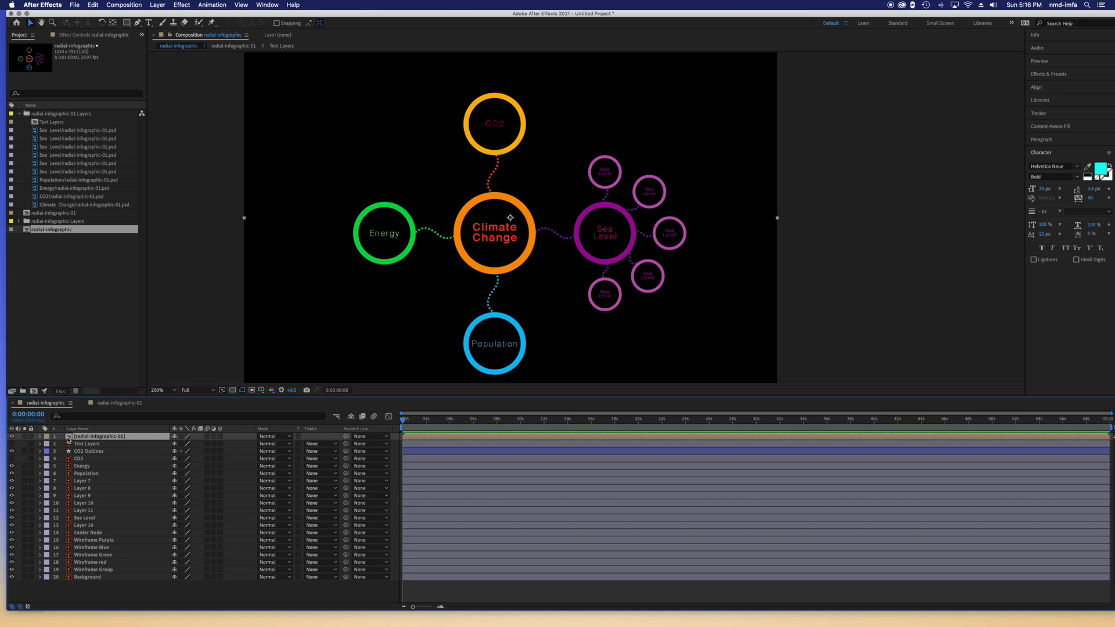
# Open the radial-infographic-01 composition from its layer and examine the Text Layers, Sea Level and Climate Change items in the project
pyautogui.doubleClick(68, 437)
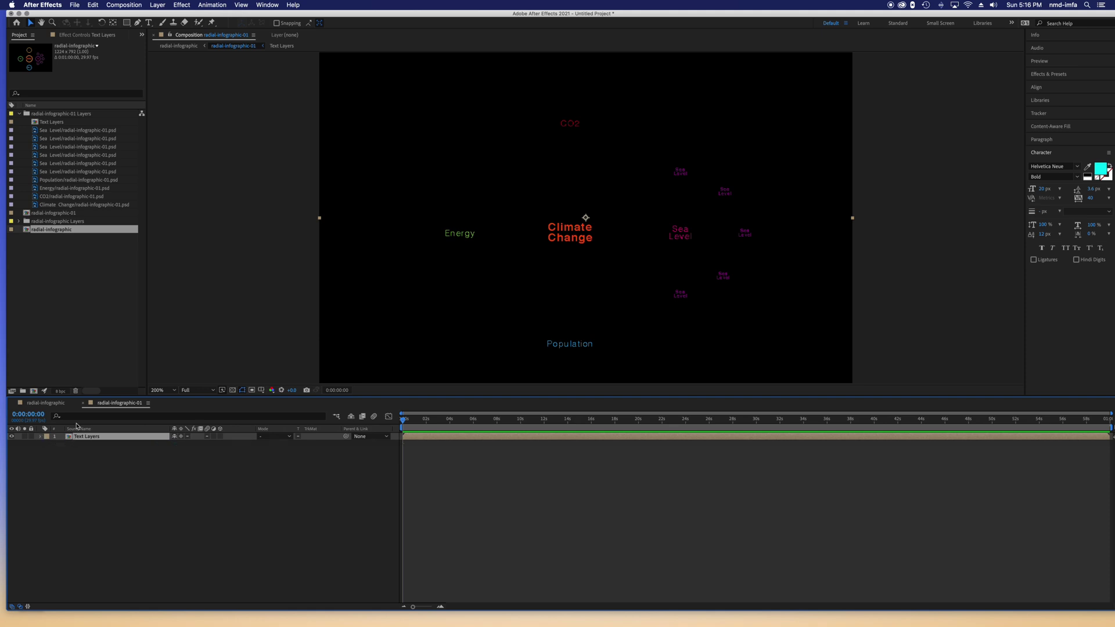
pyautogui.click(50, 124)
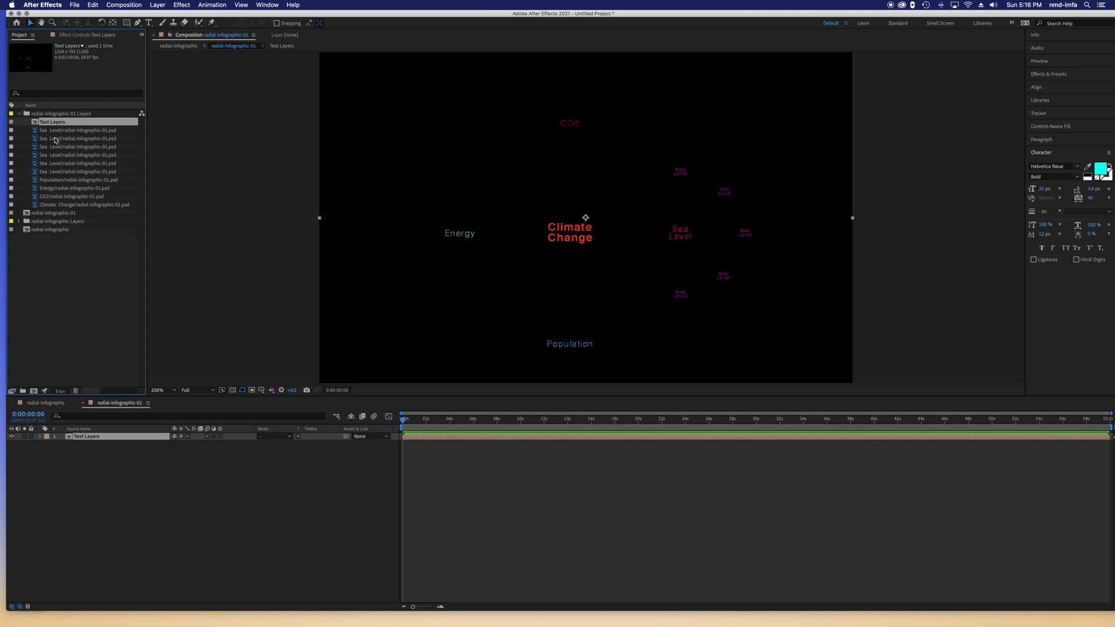
pyautogui.click(56, 130)
pyautogui.click(56, 139)
pyautogui.click(53, 149)
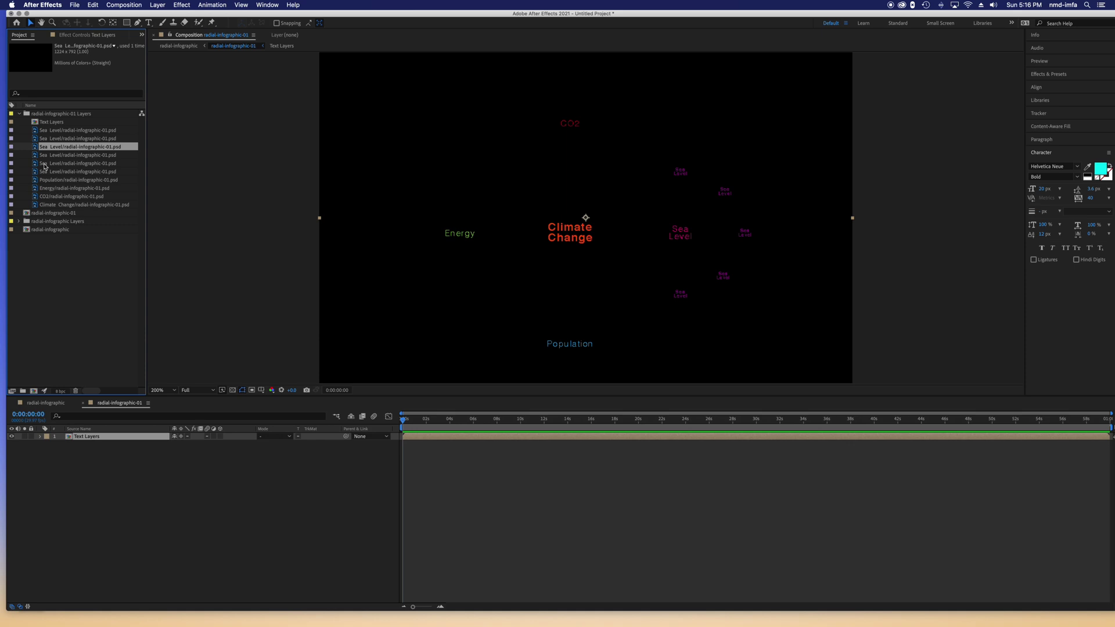
pyautogui.click(48, 204)
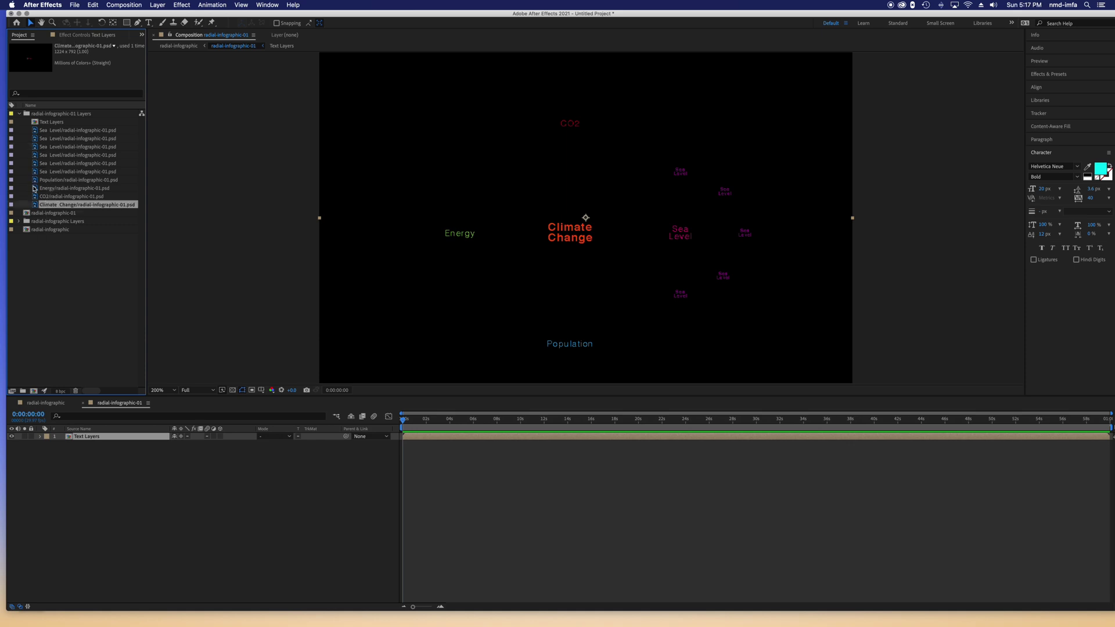
pyautogui.click(43, 123)
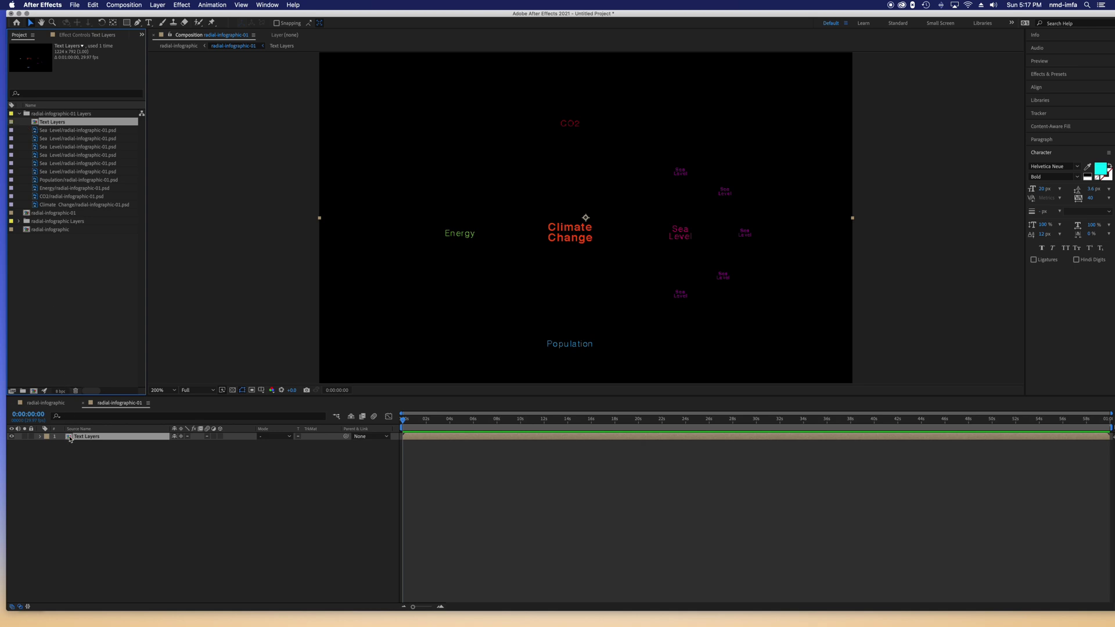
# Open the nested Text Layers composition and look through its individual CO2, Population, Sea Level and Climate Change layers
pyautogui.doubleClick(72, 437)
pyautogui.click(80, 439)
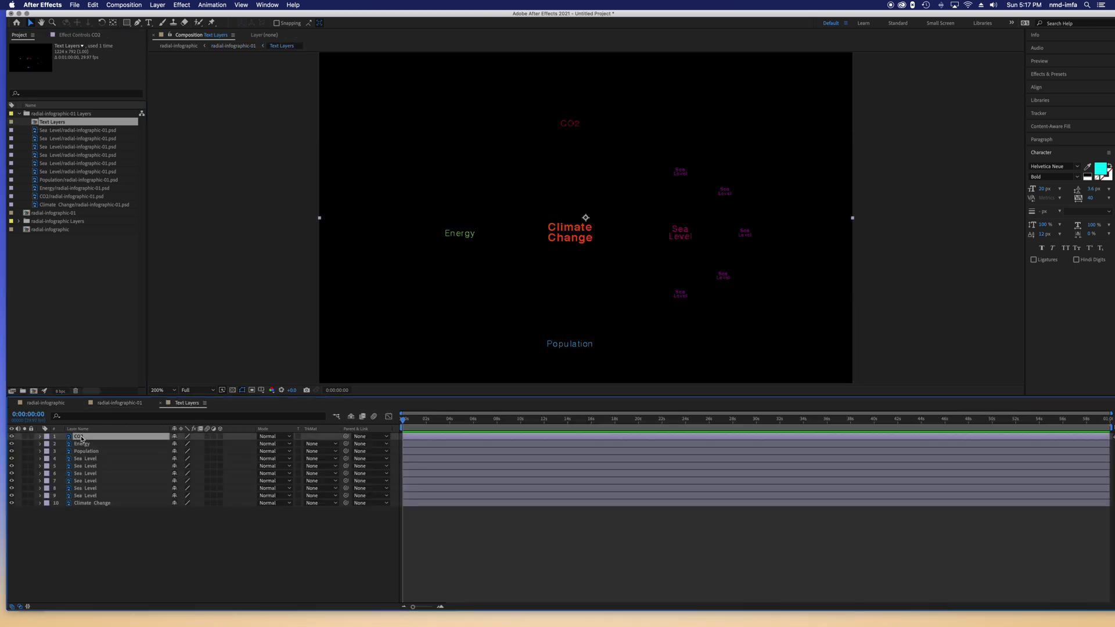
pyautogui.click(83, 453)
pyautogui.click(83, 459)
pyautogui.click(84, 466)
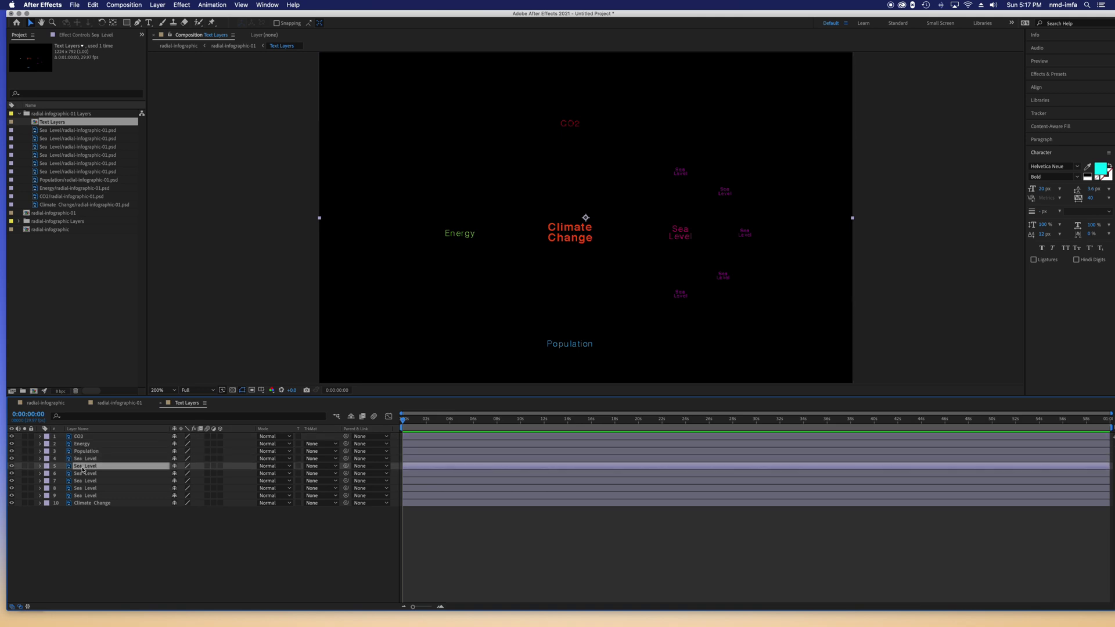
pyautogui.click(86, 480)
pyautogui.click(86, 474)
pyautogui.click(84, 510)
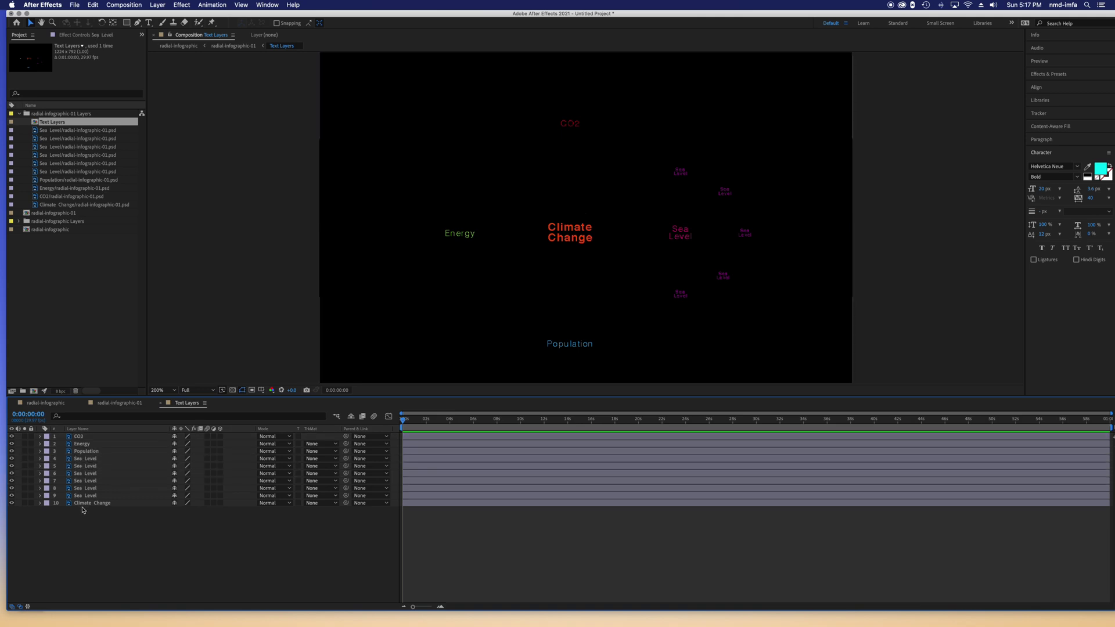
# Convert all layers of the Text Layers composition, from CO2 to Climate Change, to editable text
pyautogui.click(84, 504)
pyautogui.keyDown('shift'); pyautogui.click(86, 439); pyautogui.keyUp('shift')
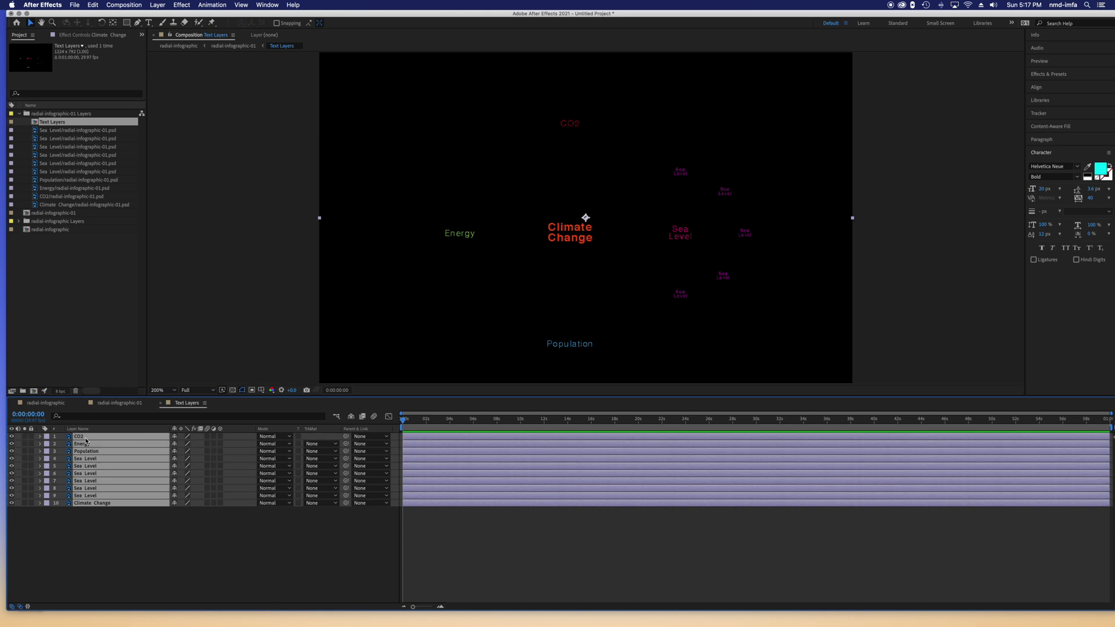
pyautogui.rightClick(88, 463)
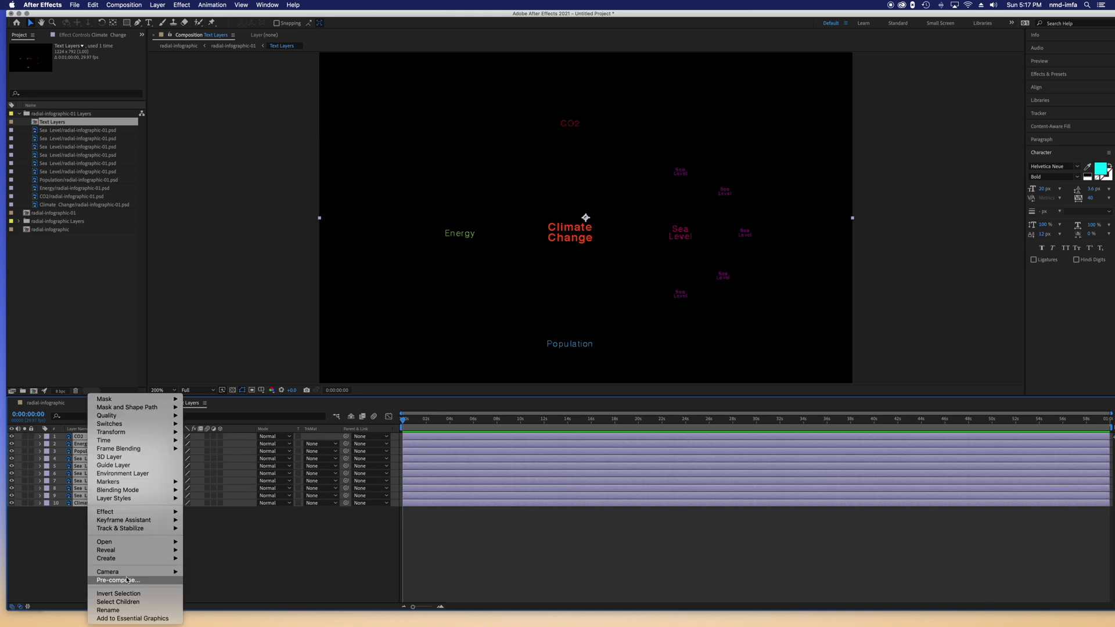
pyautogui.moveTo(136, 559)
pyautogui.click(214, 560)
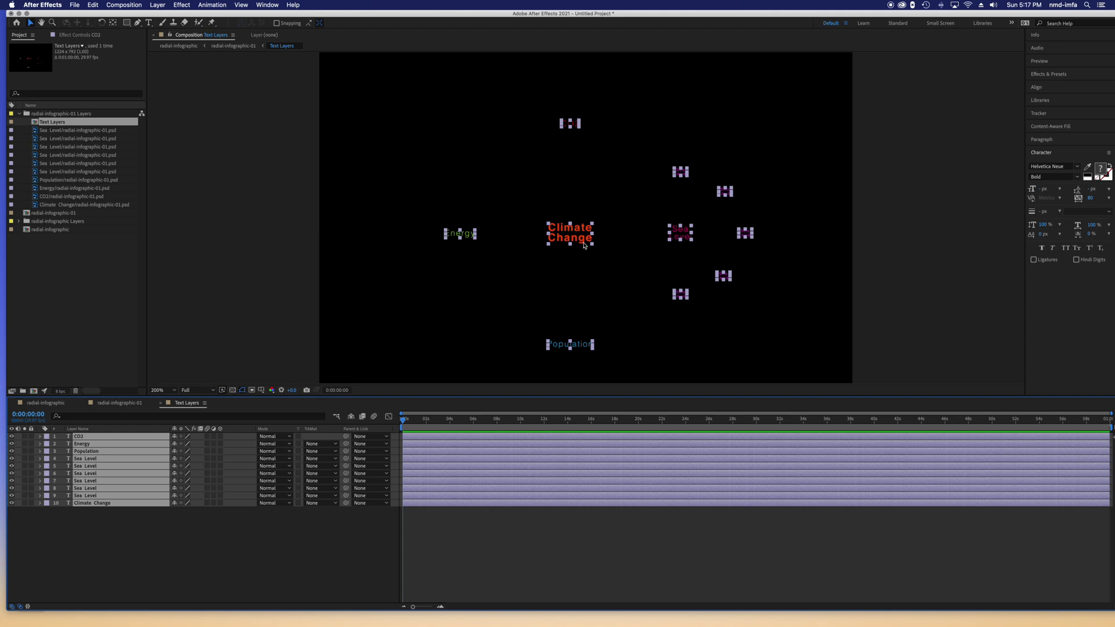
# Check the Climate Change text with the Type tool and look at the animation options offered for its layer
pyautogui.scroll(2, 585, 247)
pyautogui.click(149, 24)
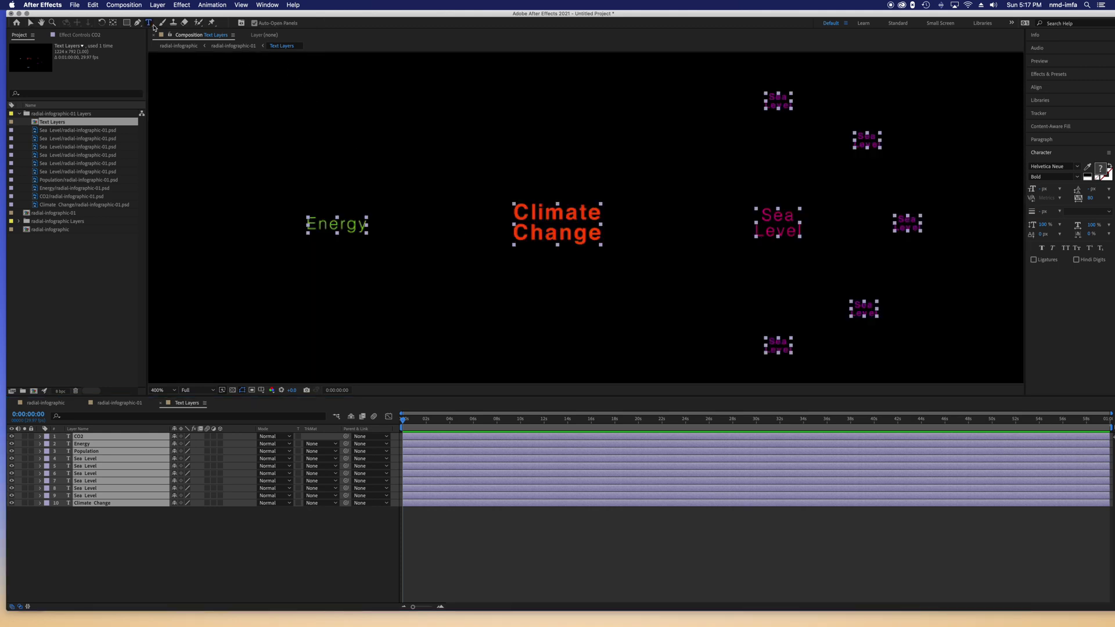
pyautogui.click(576, 214)
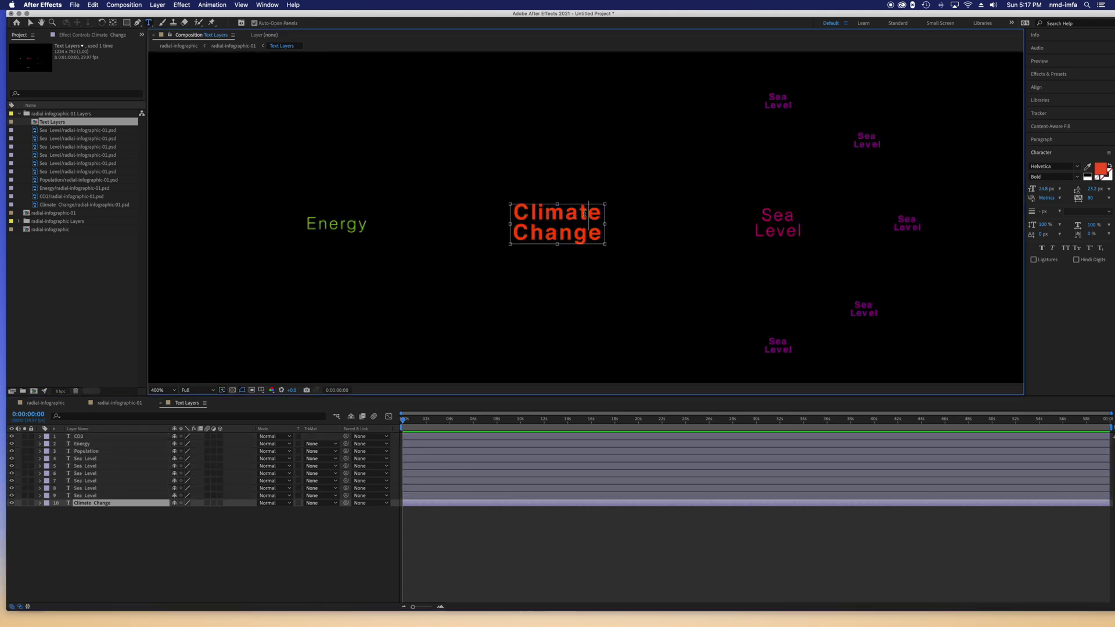
pyautogui.doubleClick(584, 214)
pyautogui.click(577, 236)
pyautogui.click(40, 503)
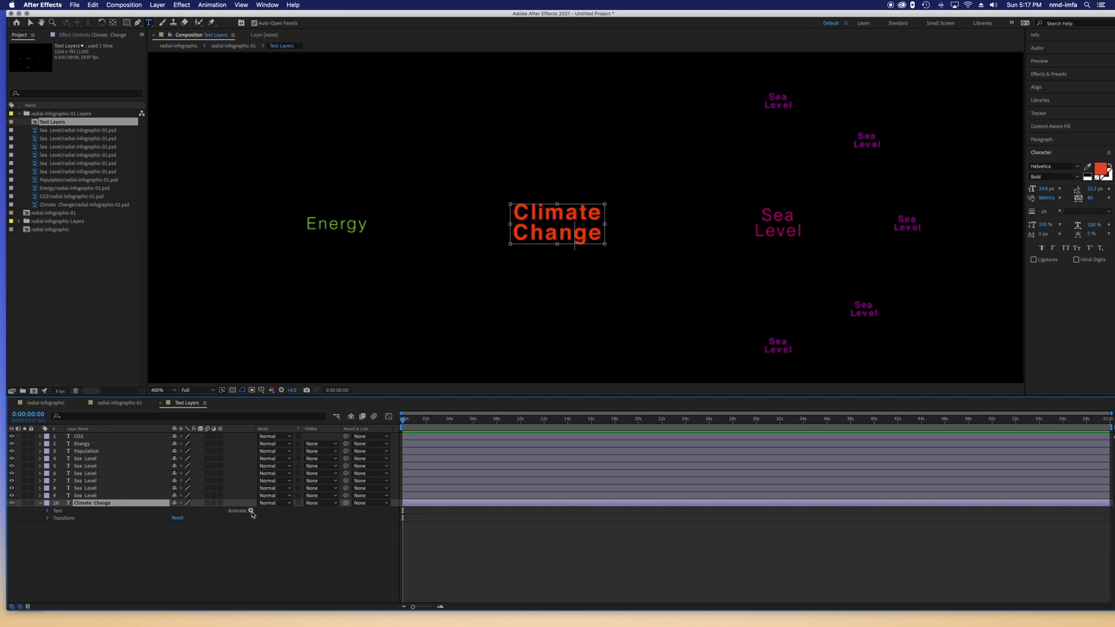
pyautogui.click(251, 511)
pyautogui.click(374, 535)
# Return to the radial-infographic composition and delete its Text Layers and CO2 Outlines layers
pyautogui.click(107, 409)
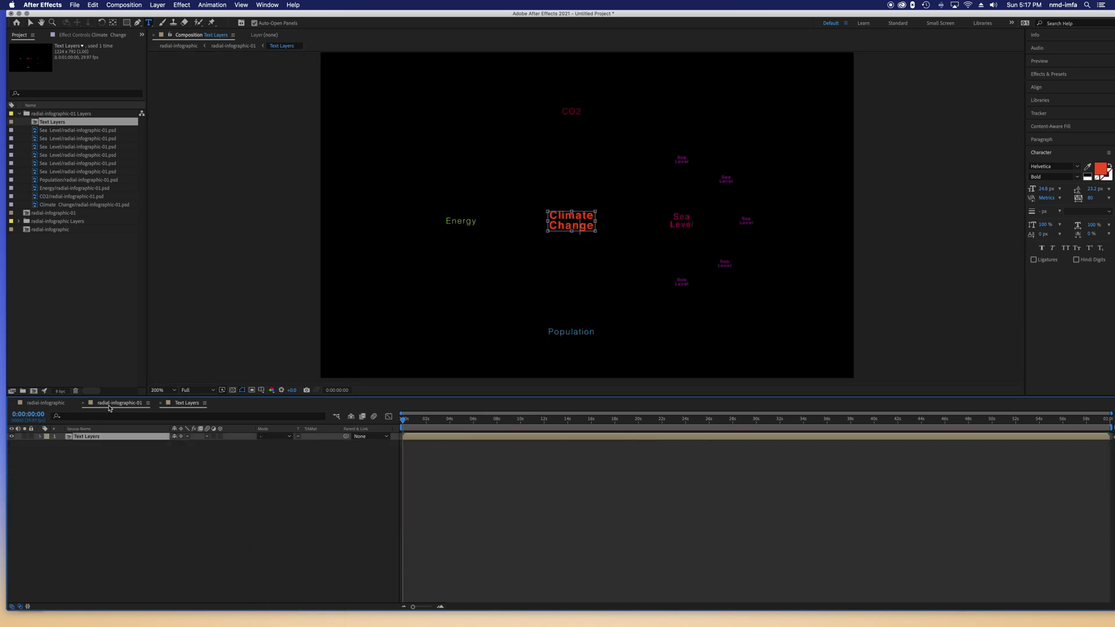
pyautogui.click(55, 403)
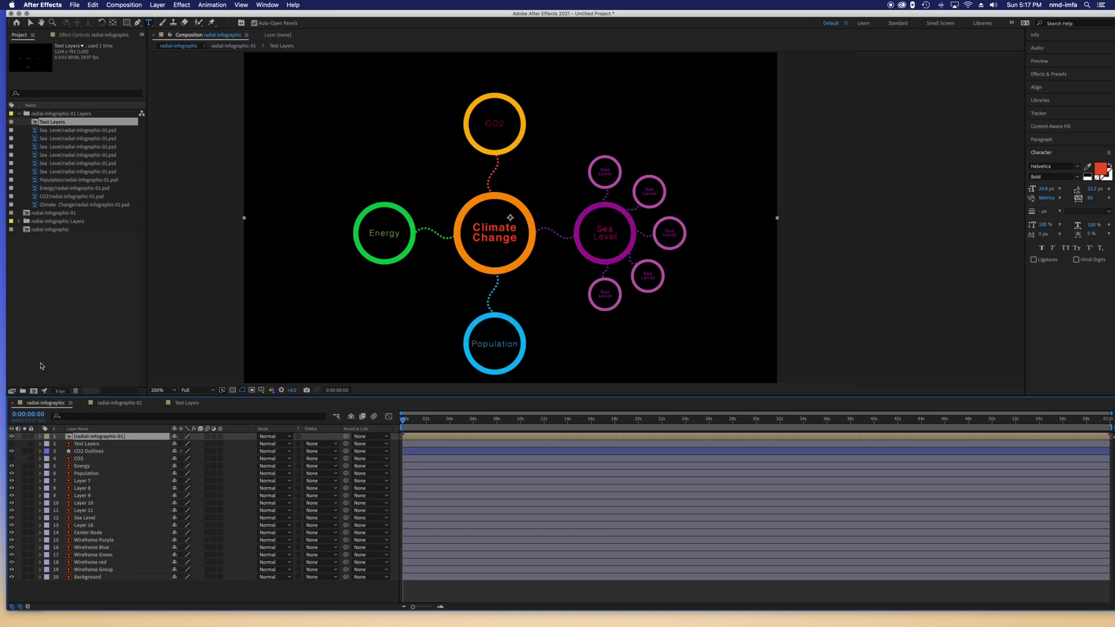
pyautogui.click(30, 22)
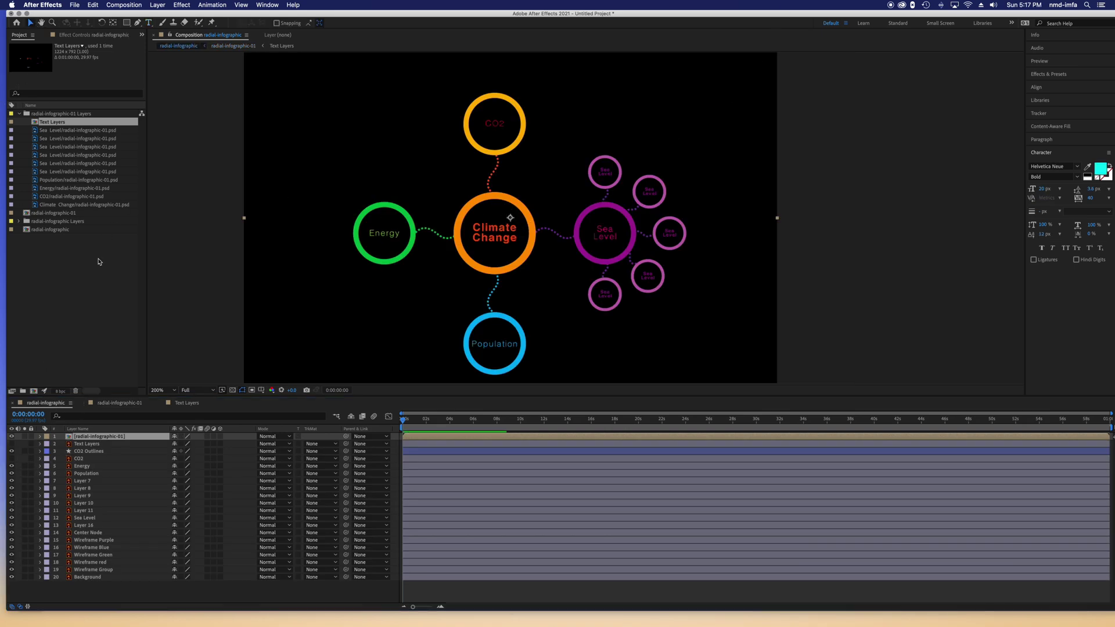
pyautogui.click(90, 445)
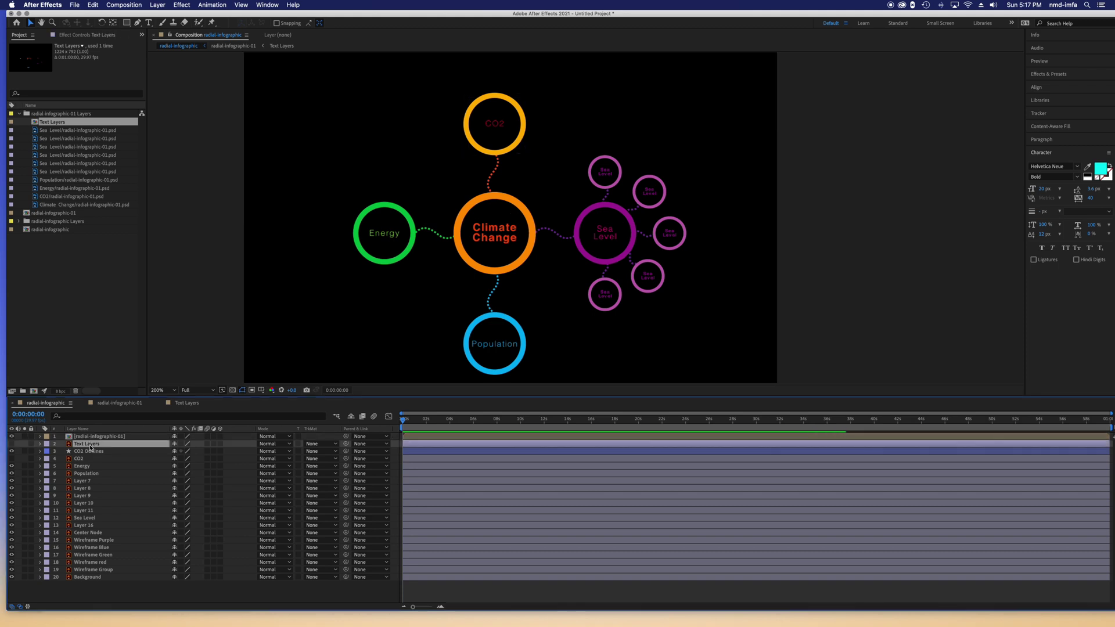
pyautogui.press('Delete')
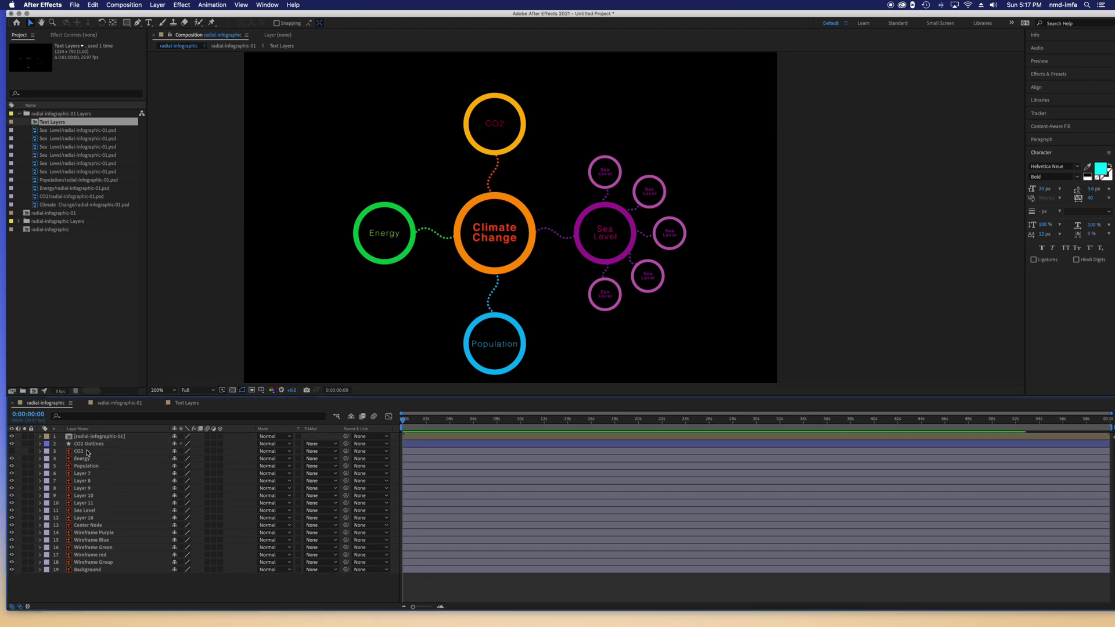
pyautogui.click(86, 446)
pyautogui.press('Delete')
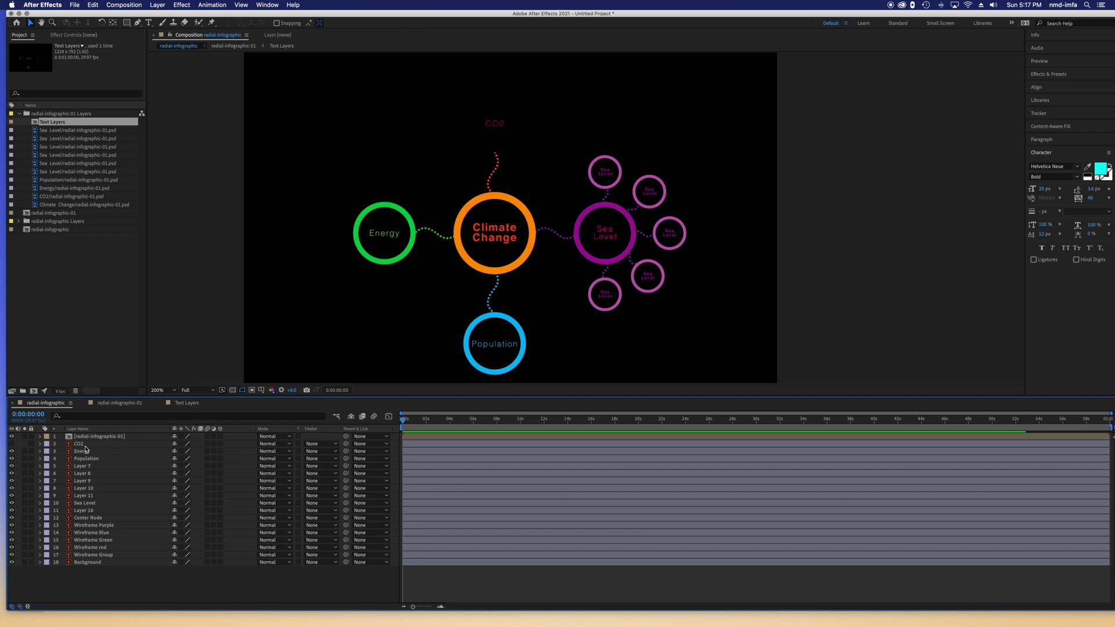
# Show the original CO2 layer and create shapes from vector layers for every layer from CO2 down to Background
pyautogui.click(12, 443)
pyautogui.click(105, 448)
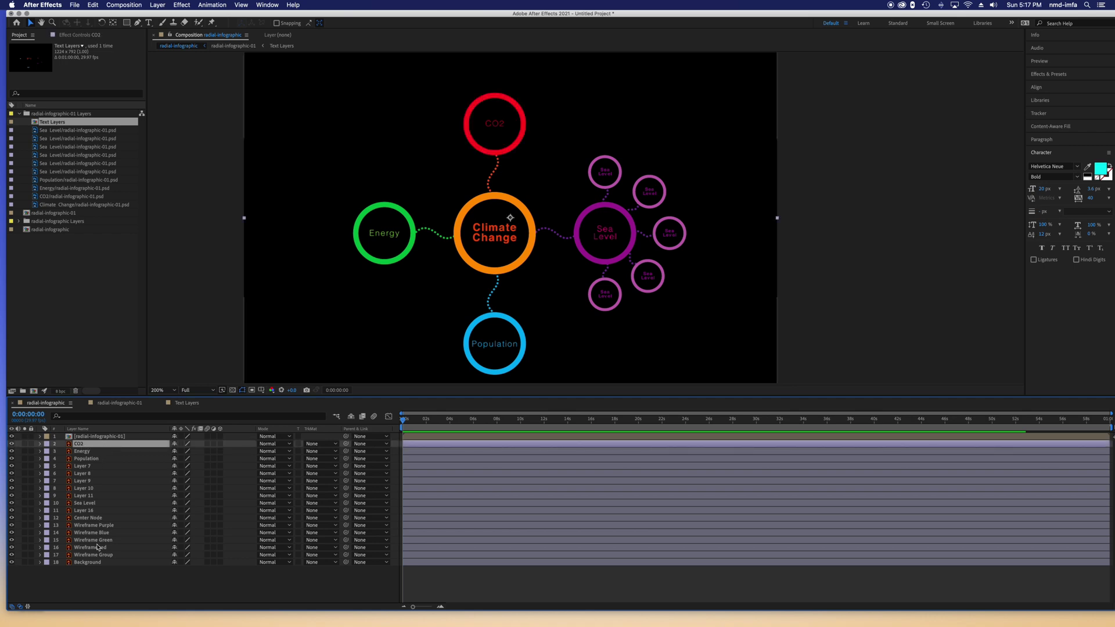
pyautogui.keyDown('shift'); pyautogui.click(95, 563); pyautogui.keyUp('shift')
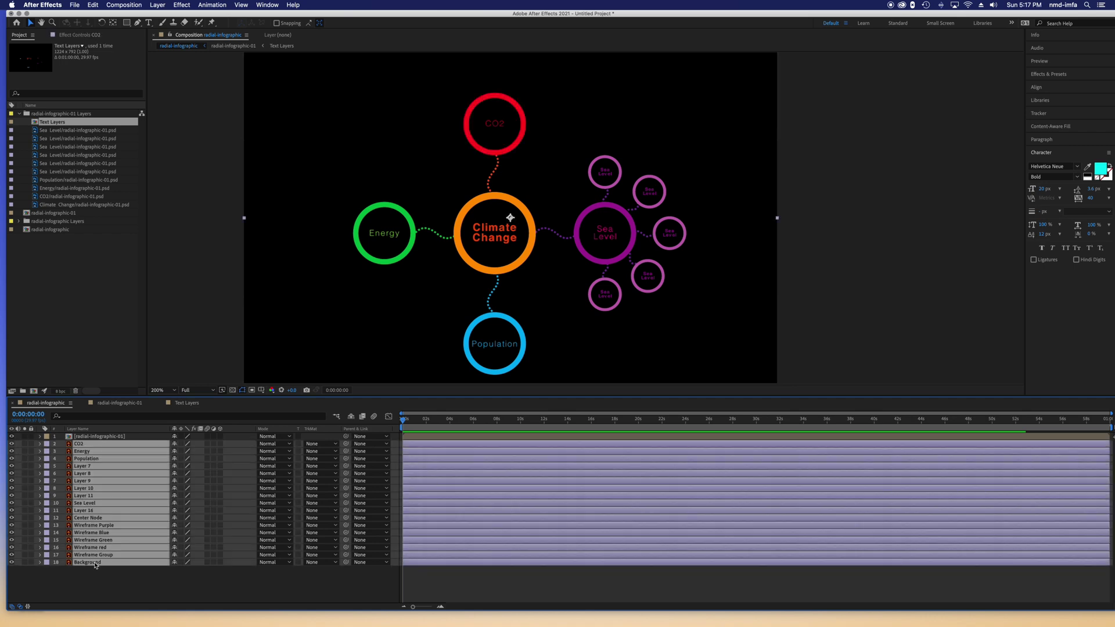
pyautogui.rightClick(90, 478)
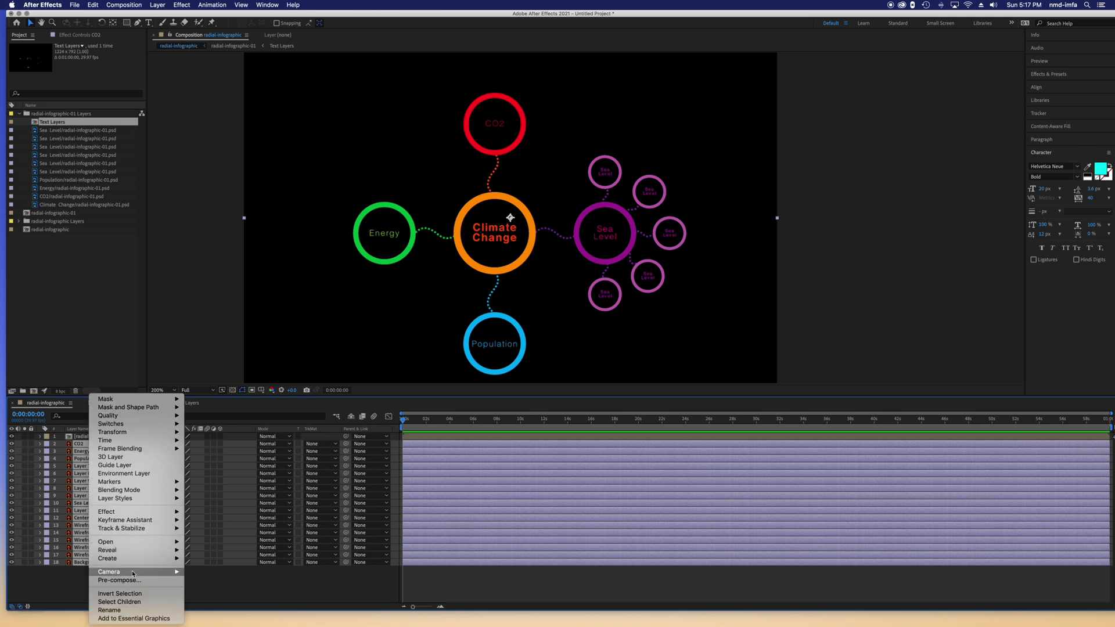
pyautogui.moveTo(135, 559)
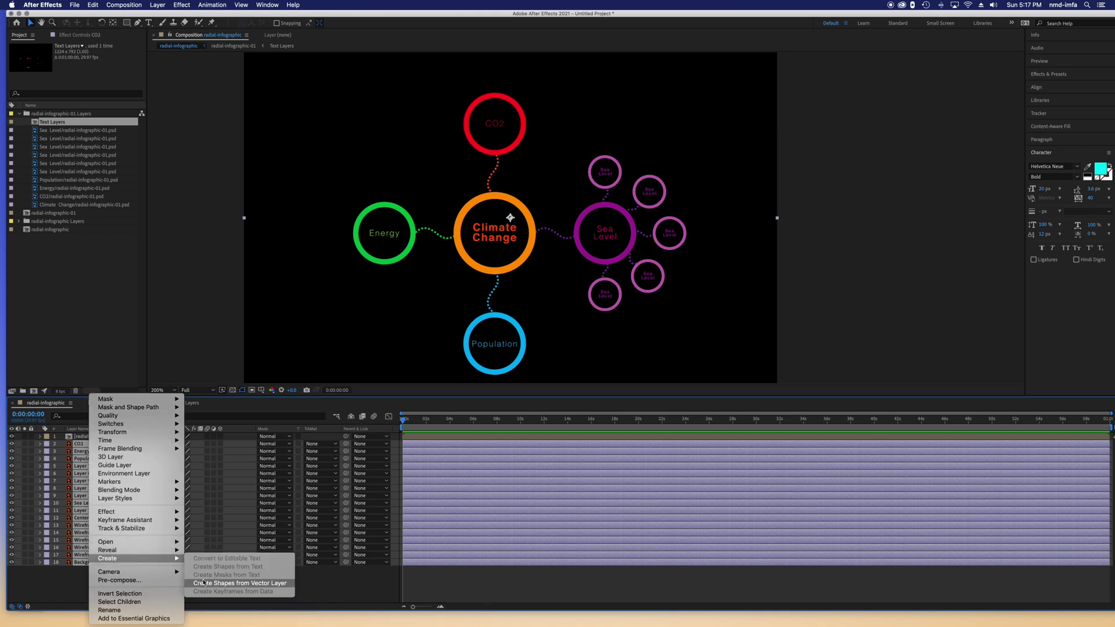
pyautogui.click(203, 583)
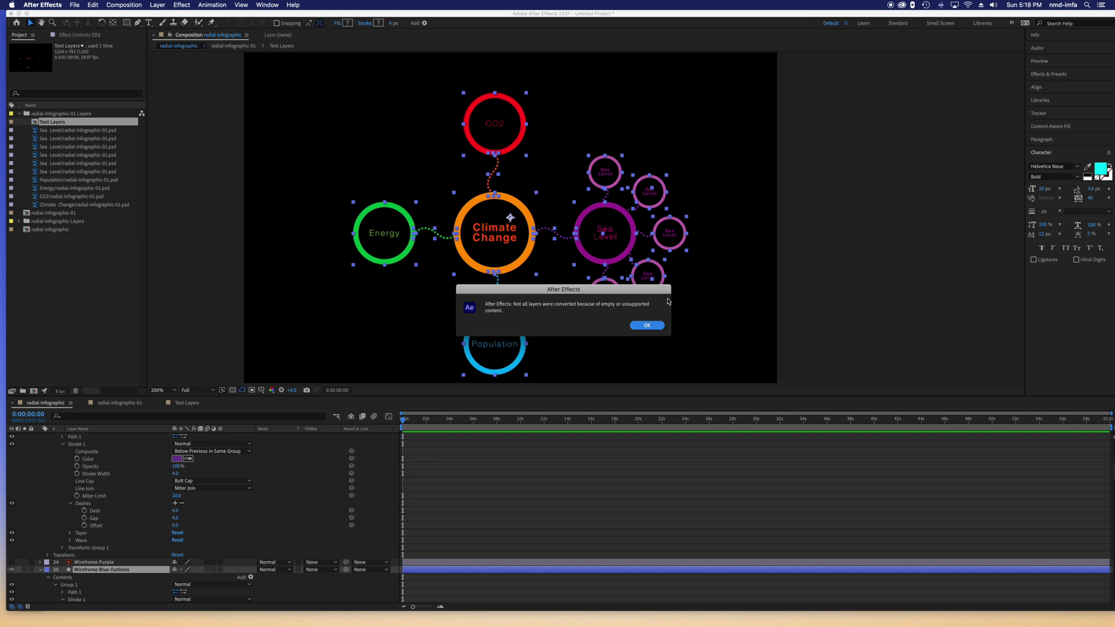
pyautogui.click(631, 325)
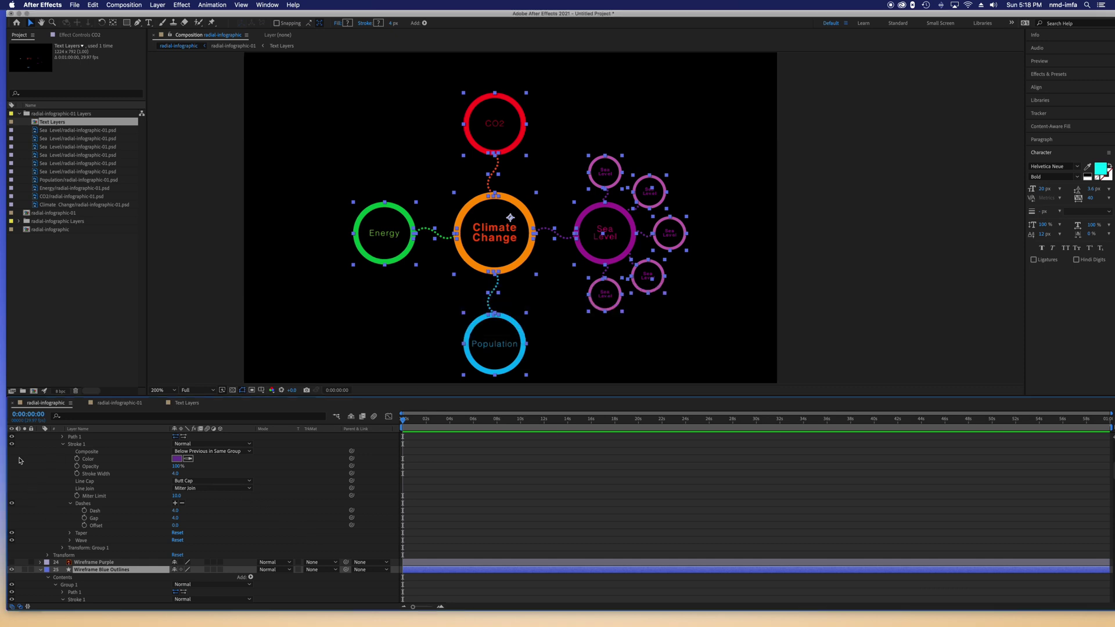
# Collapse the expanded properties of all layers in the radial-infographic composition and deselect the layers
pyautogui.scroll(10, 39, 492)
pyautogui.scroll(-10, 39, 492)
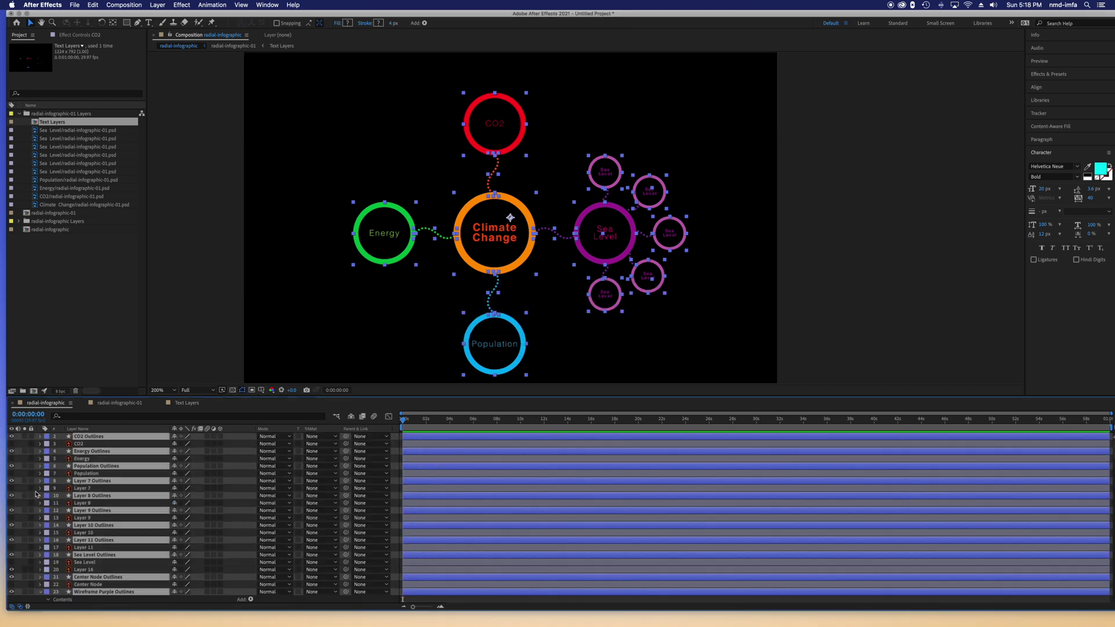
pyautogui.scroll(10, 42, 519)
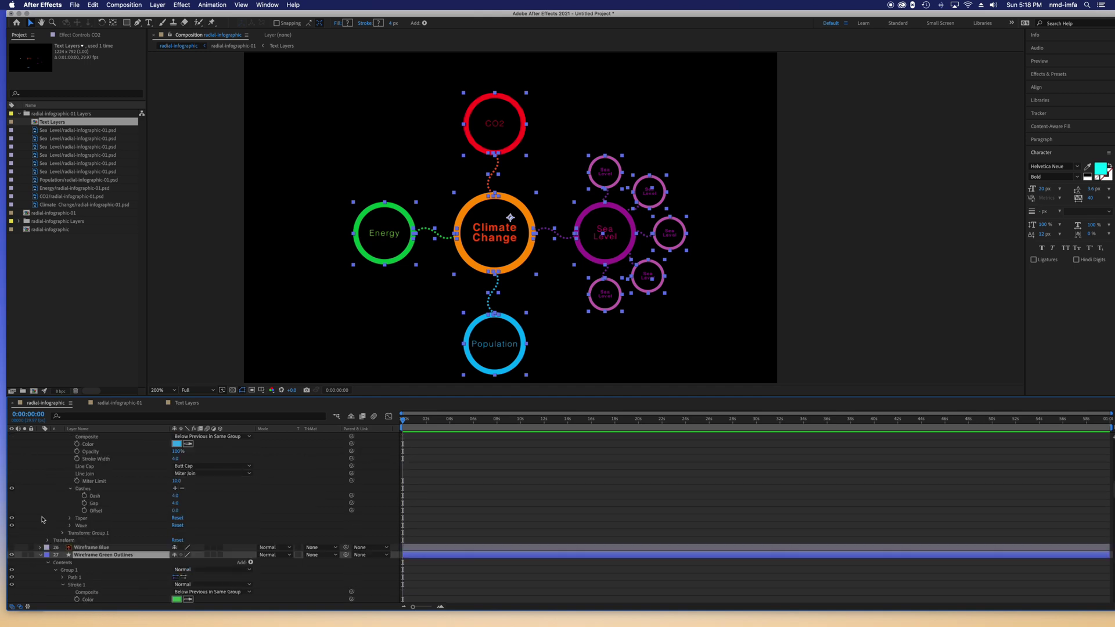
pyautogui.click(40, 564)
pyautogui.scroll(2, 109, 466)
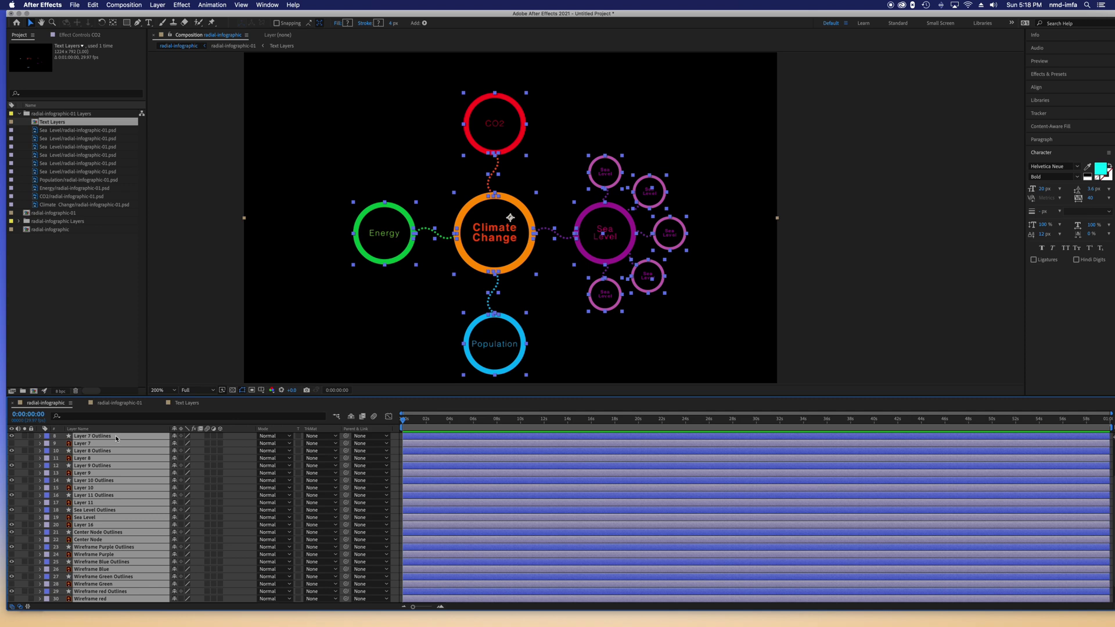
pyautogui.scroll(3, 130, 459)
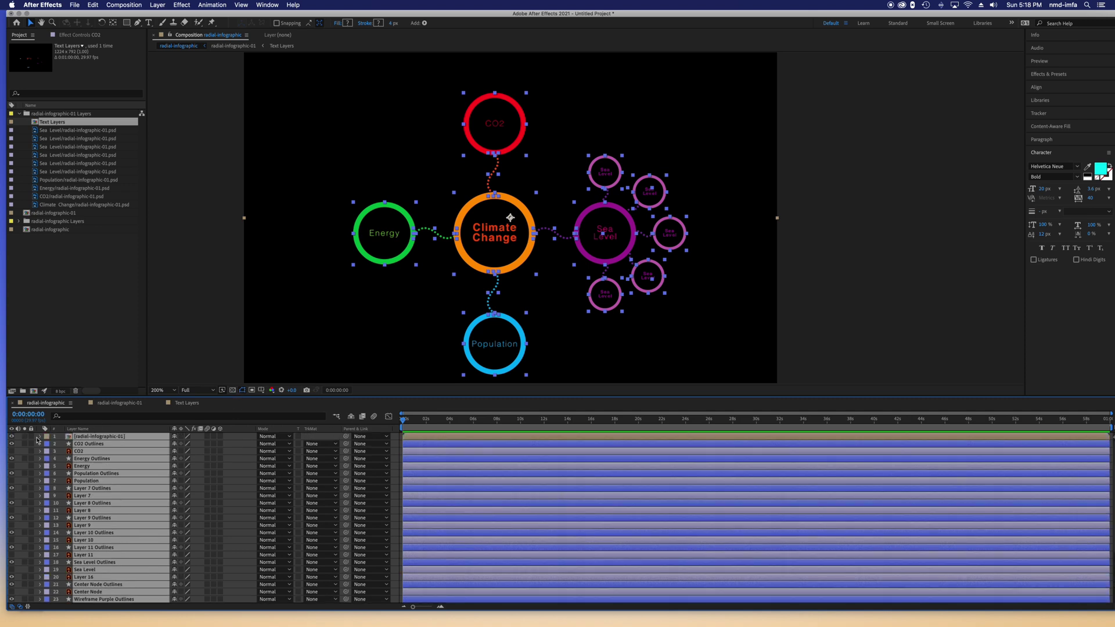
pyautogui.click(75, 339)
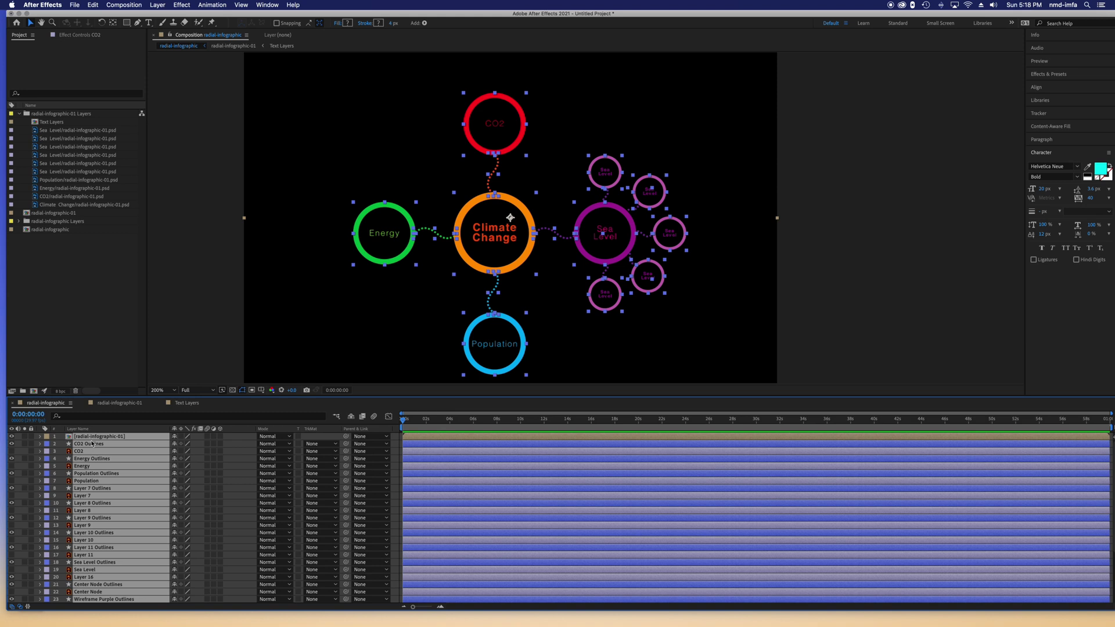
pyautogui.click(209, 313)
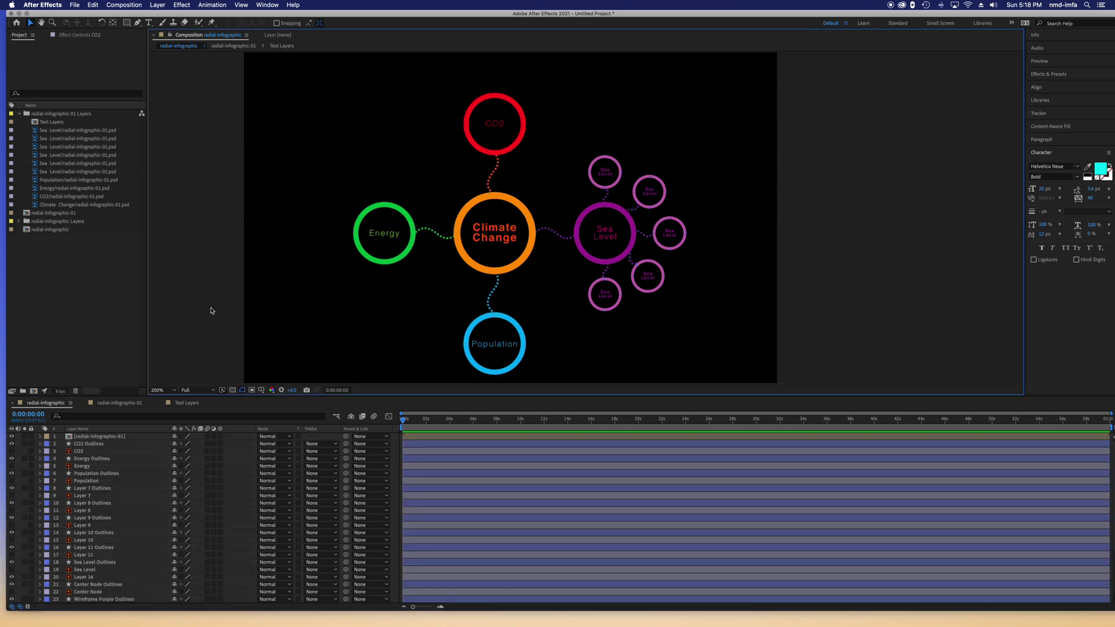
# Examine the infographic's shape outlines and text up close and as a whole, ending with the radial-infographic-01 layer selected
pyautogui.click(80, 450)
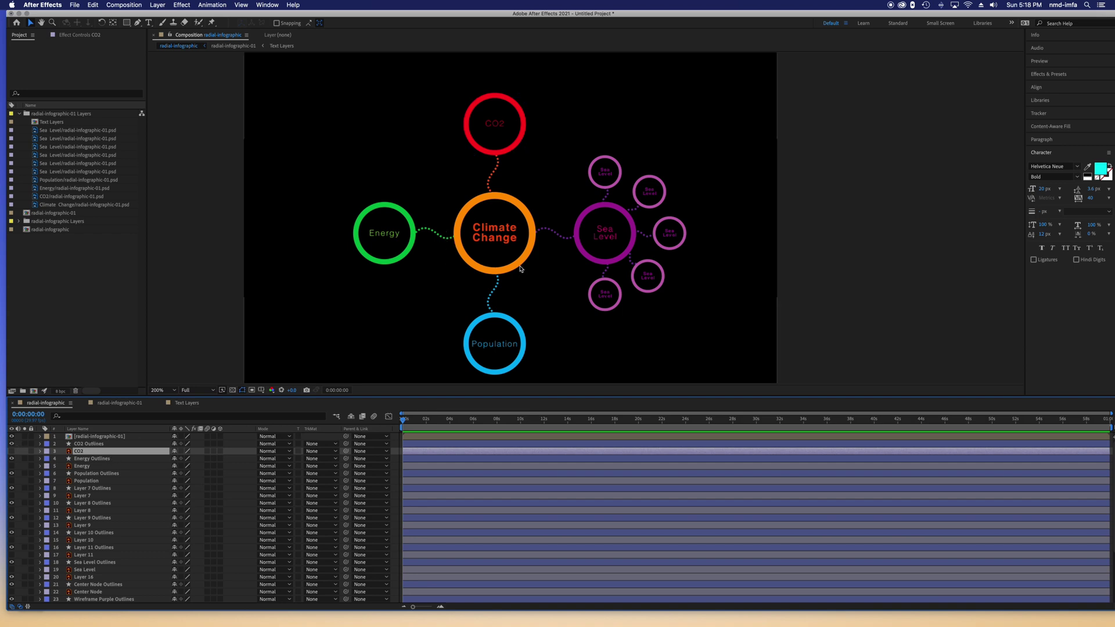
pyautogui.scroll(1, 519, 270)
pyautogui.scroll(-1, 520, 270)
pyautogui.scroll(1, 520, 270)
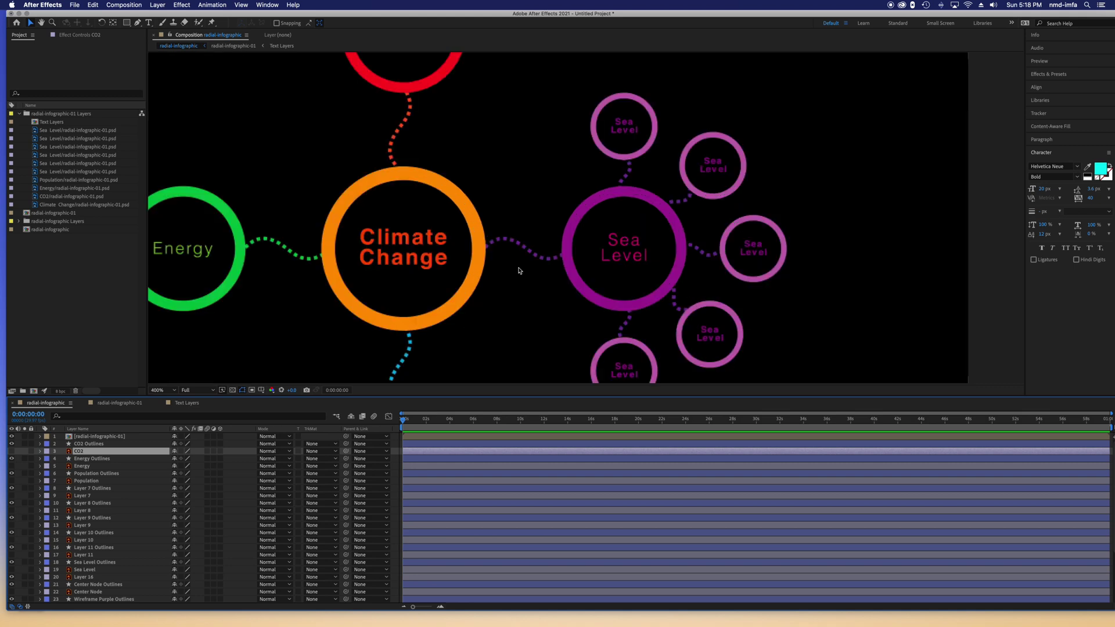
pyautogui.scroll(-1, 519, 270)
pyautogui.press('h')
pyautogui.moveTo(517, 281); pyautogui.dragTo(549, 257)
pyautogui.press('v')
pyautogui.click(517, 320)
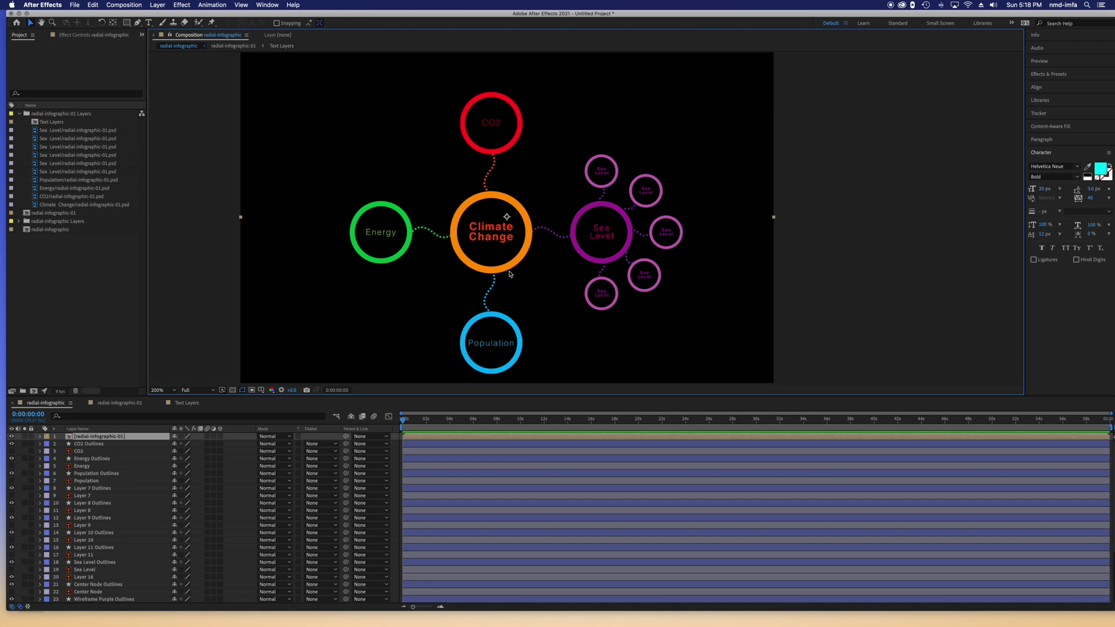